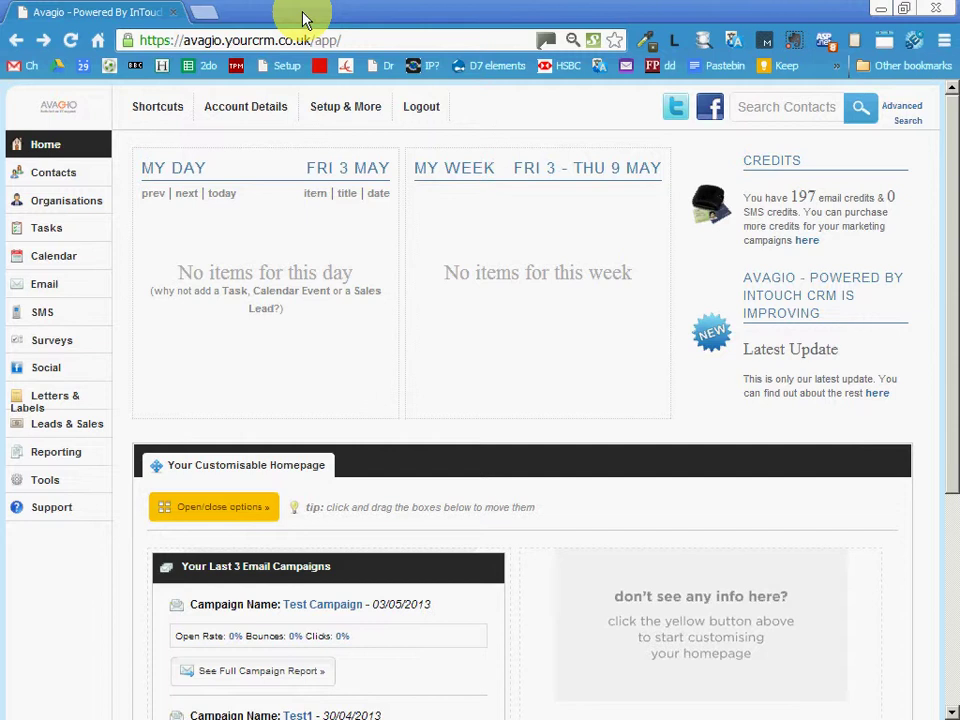
# Duplicate the CRM home page in a second browser tab.
pyautogui.rightClick(92, 13)
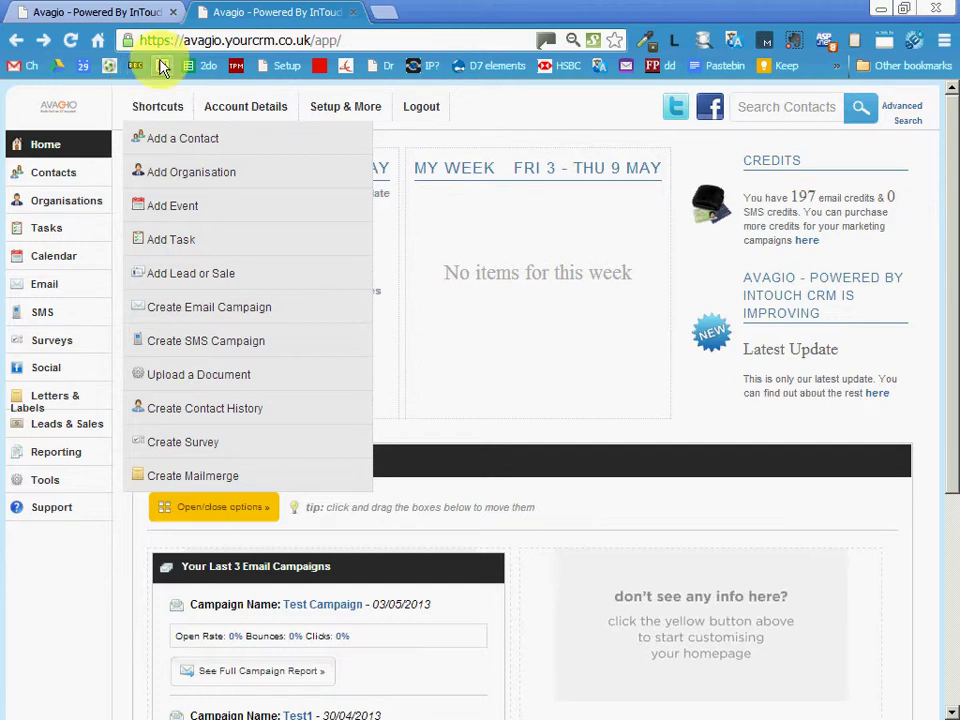
# Open the CRM home page in a further new tab using its copied web address, and close that tab.
pyautogui.doubleClick(200, 40)
pyautogui.click(190, 40)
pyautogui.hotkey('ctrl', 'c')
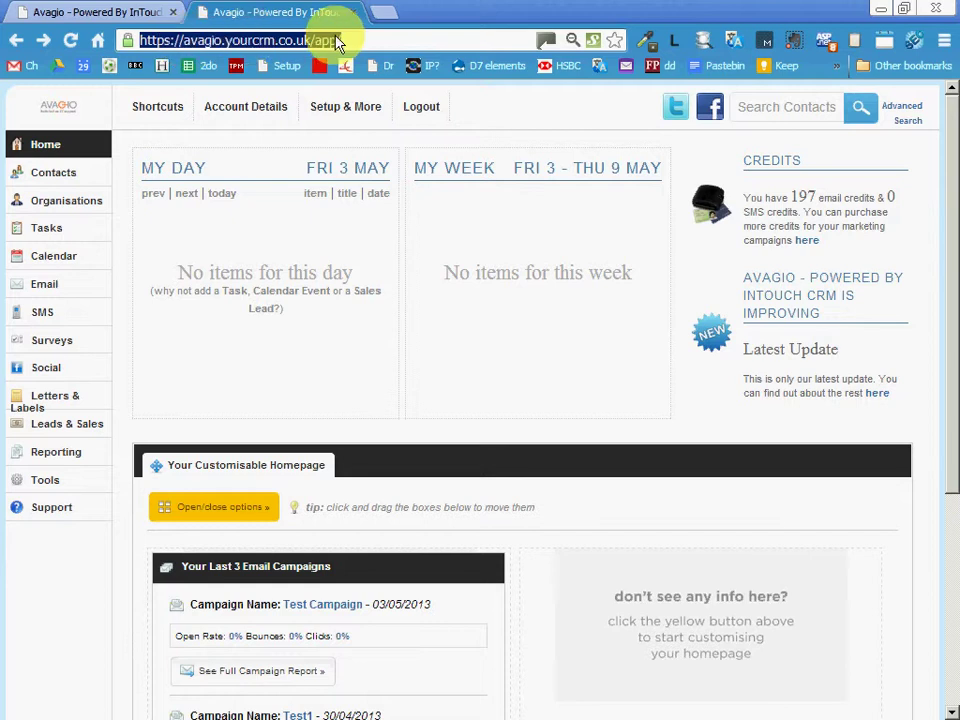
pyautogui.click(382, 16)
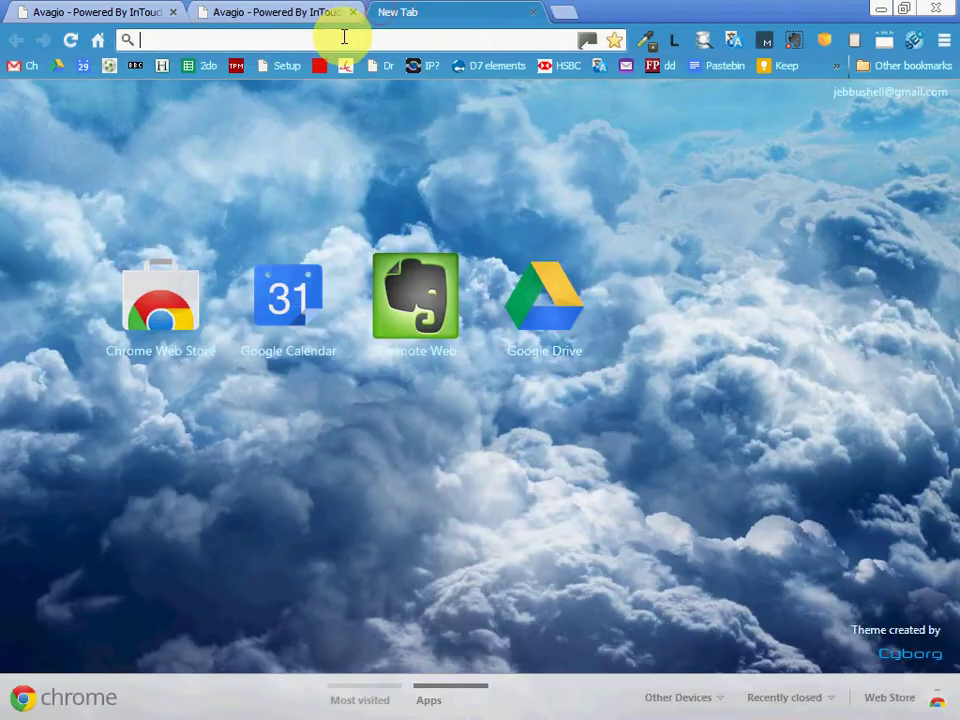
pyautogui.hotkey('ctrl', 'v')
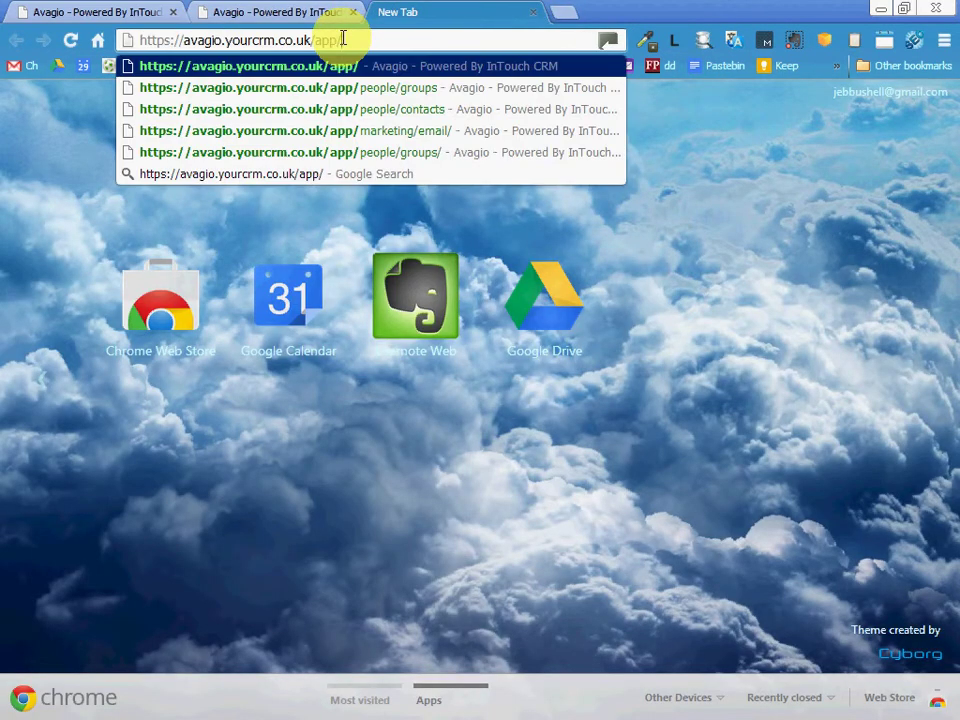
pyautogui.press('Return')
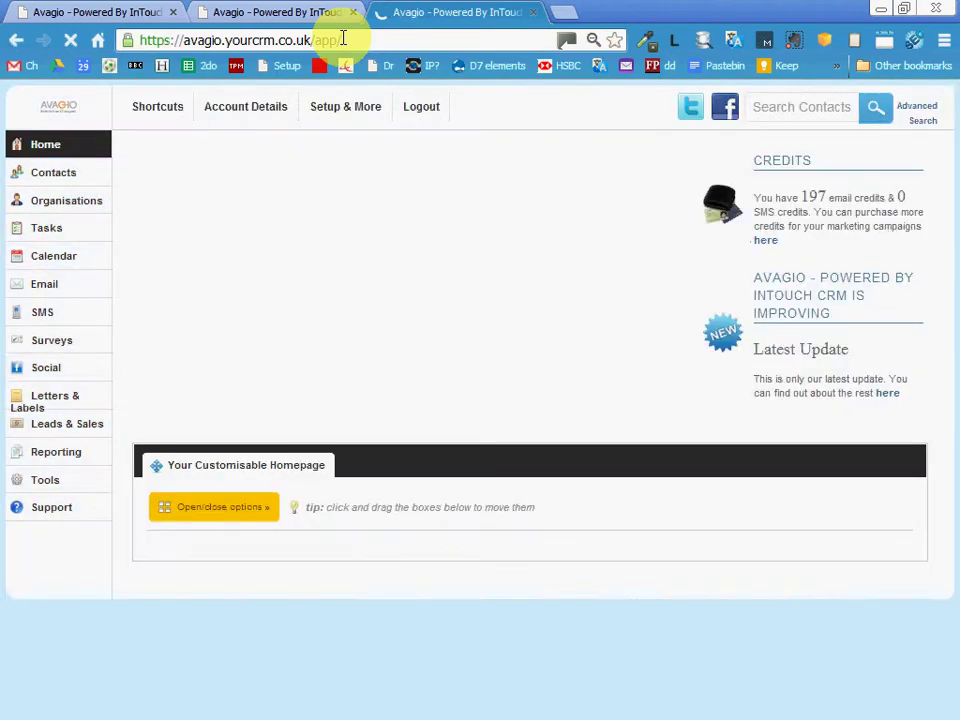
pyautogui.click(533, 13)
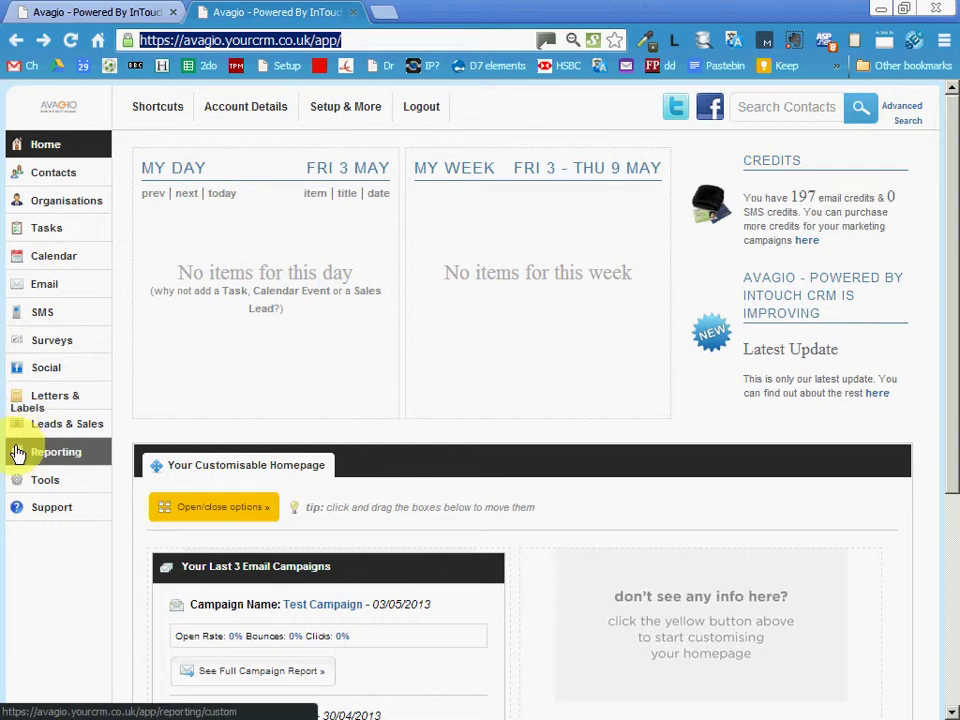
# Open the document test 2 in the CRM's document list and copy the link address of its Word file.
pyautogui.click(37, 487)
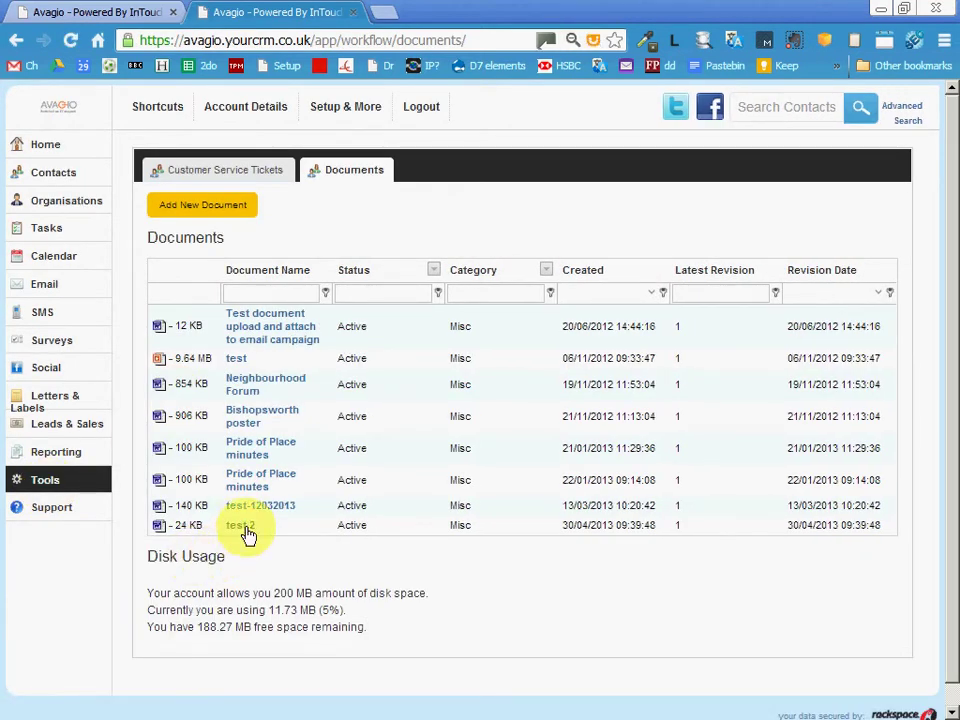
pyautogui.click(236, 534)
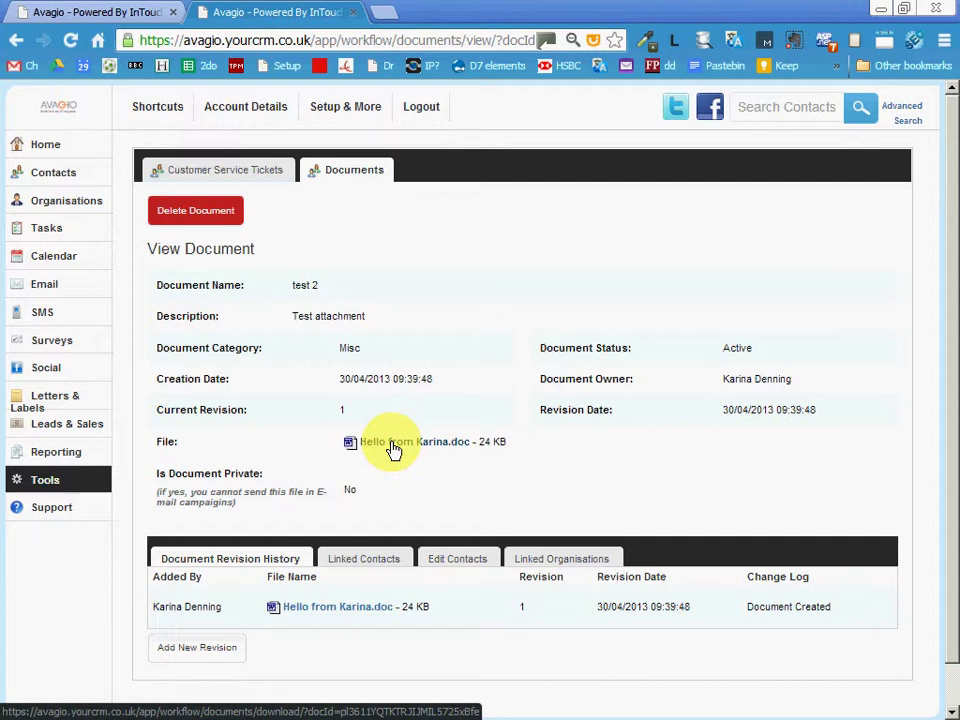
pyautogui.click(393, 449)
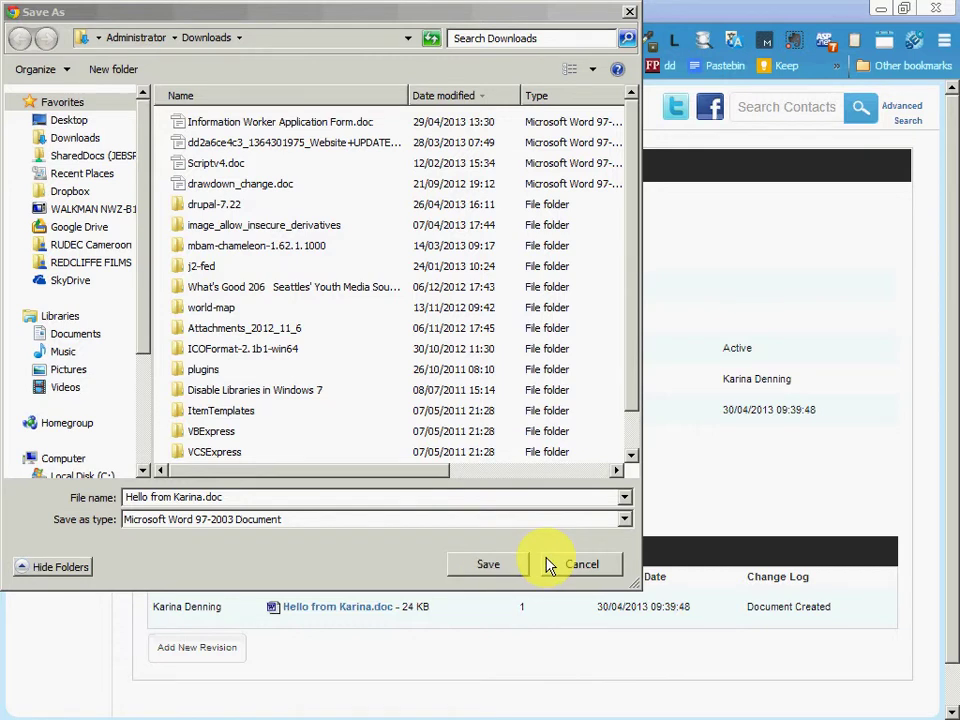
pyautogui.click(574, 567)
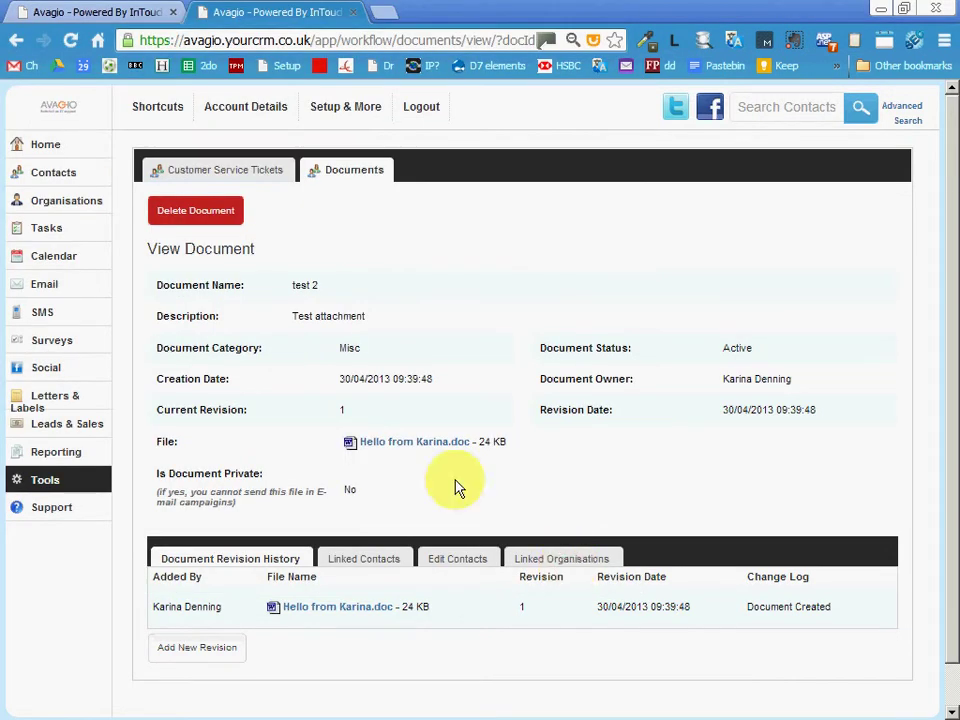
pyautogui.rightClick(430, 444)
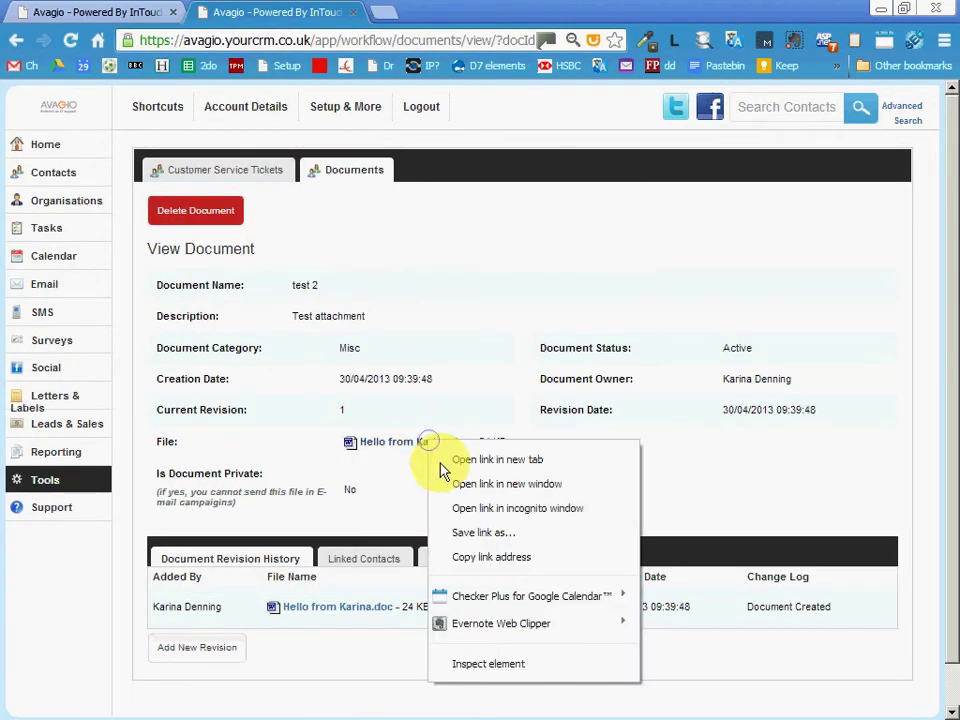
pyautogui.click(480, 558)
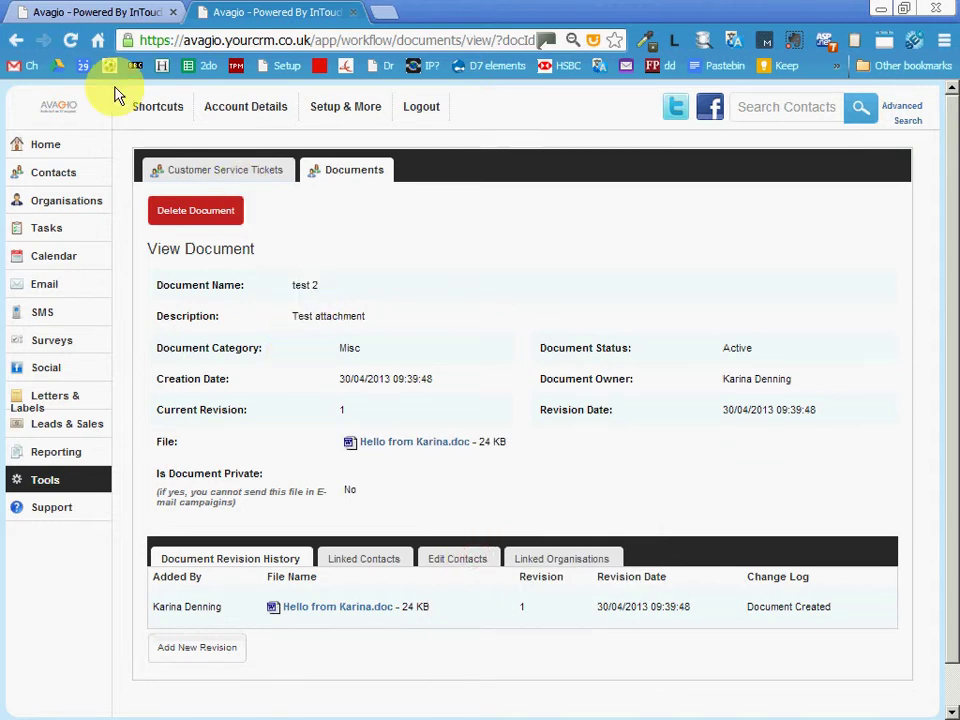
# Return to the first browser tab and view the contacts belonging to the group TESTGROUP.
pyautogui.click(86, 18)
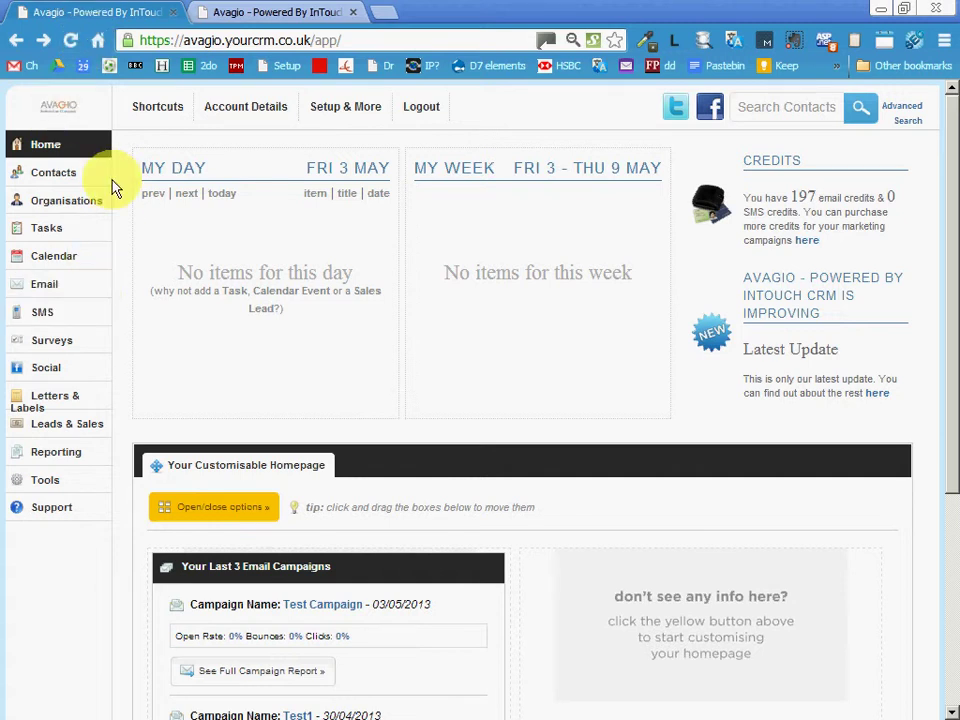
pyautogui.click(55, 176)
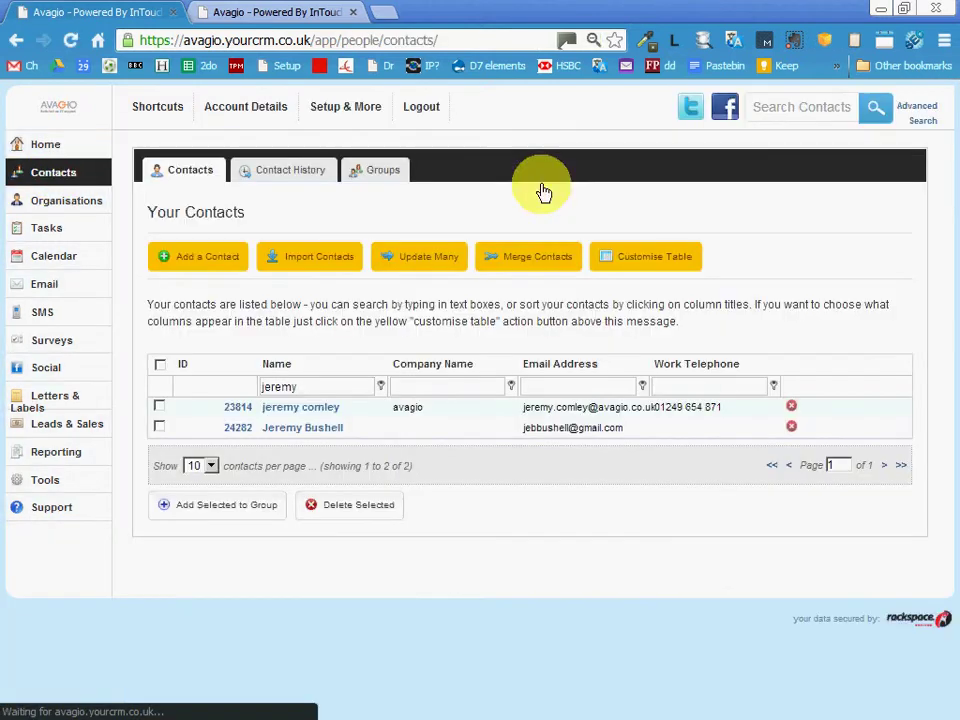
pyautogui.click(392, 174)
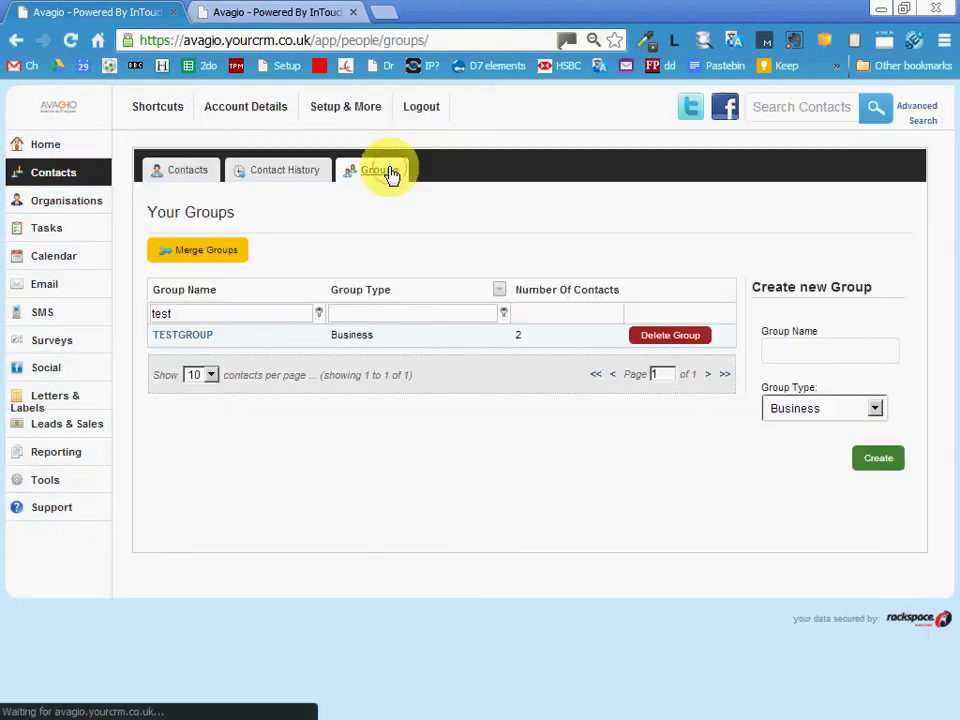
pyautogui.click(195, 337)
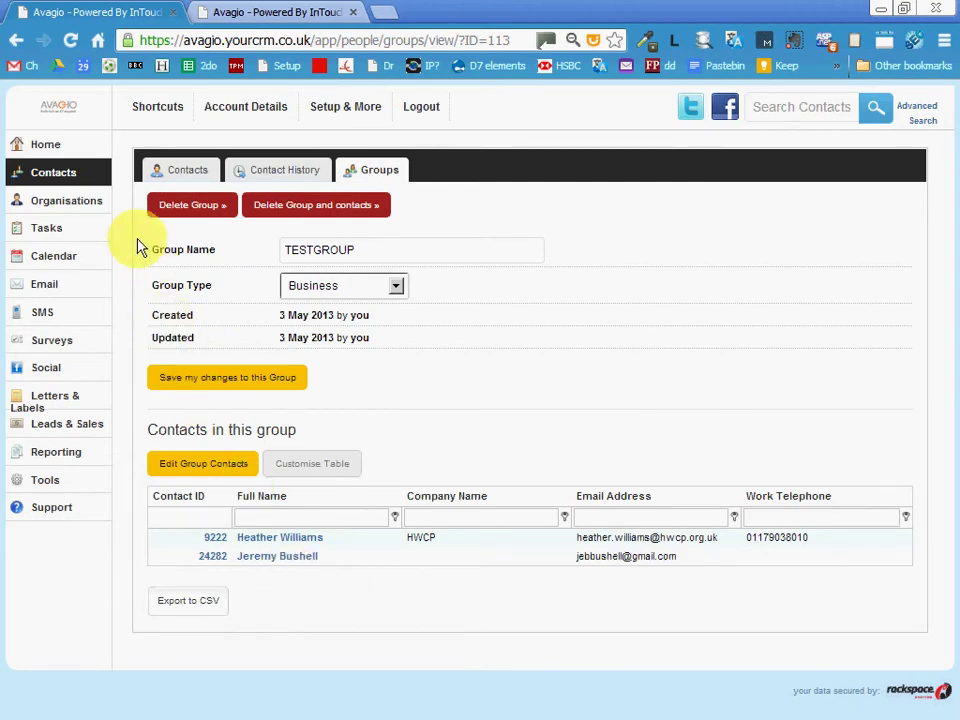
# Create an email campaign with the name and subject line TEST, and save its basic info to proceed to template selection.
pyautogui.click(50, 287)
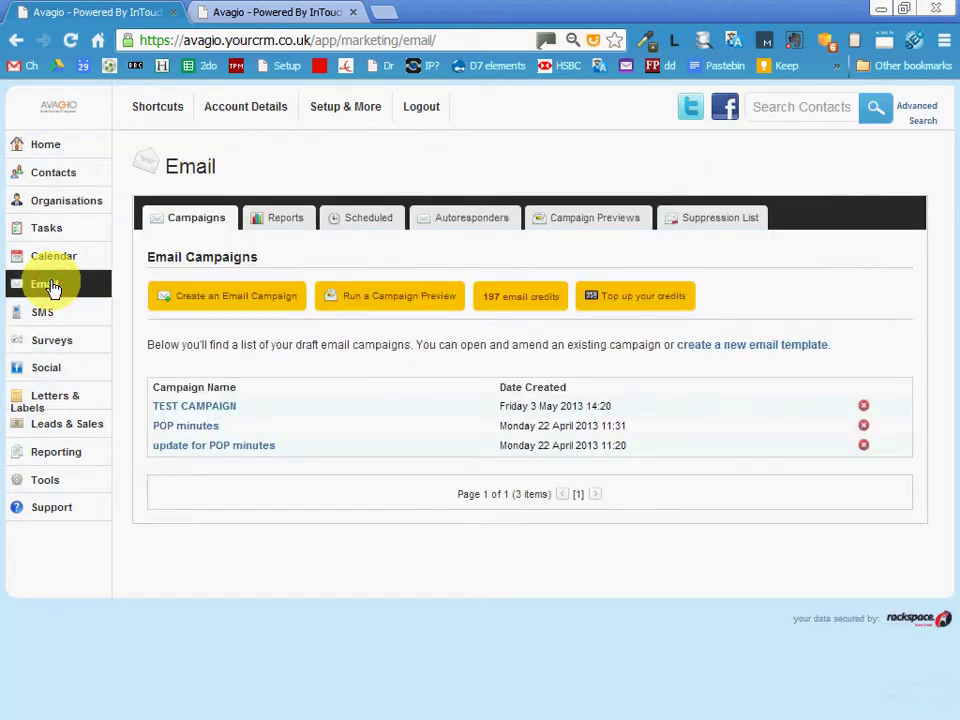
pyautogui.click(228, 300)
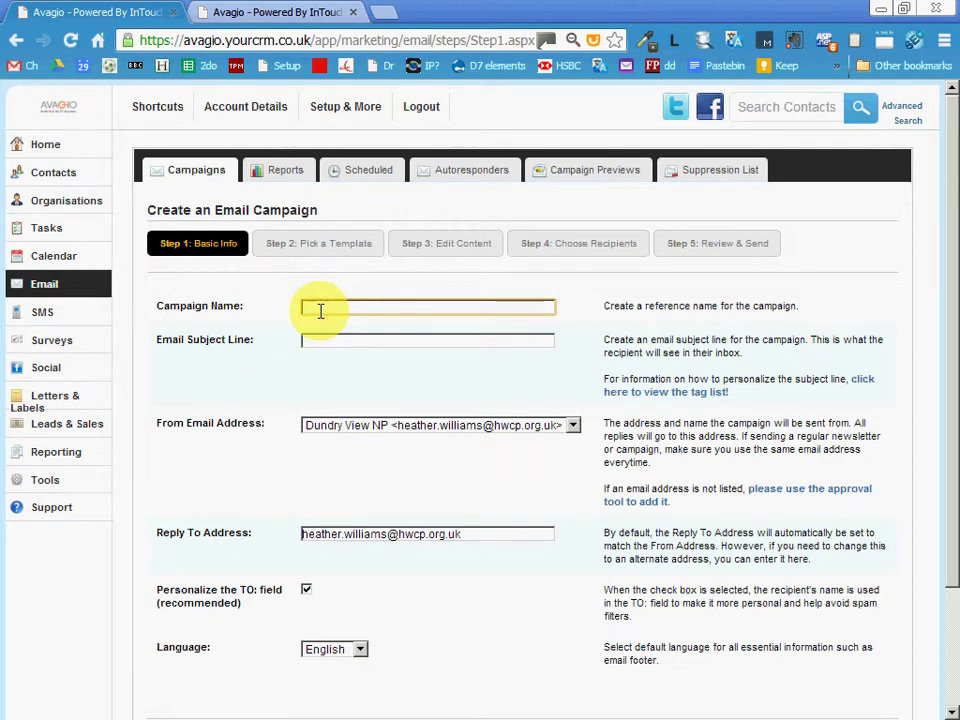
pyautogui.write('TEST')
pyautogui.click(315, 340)
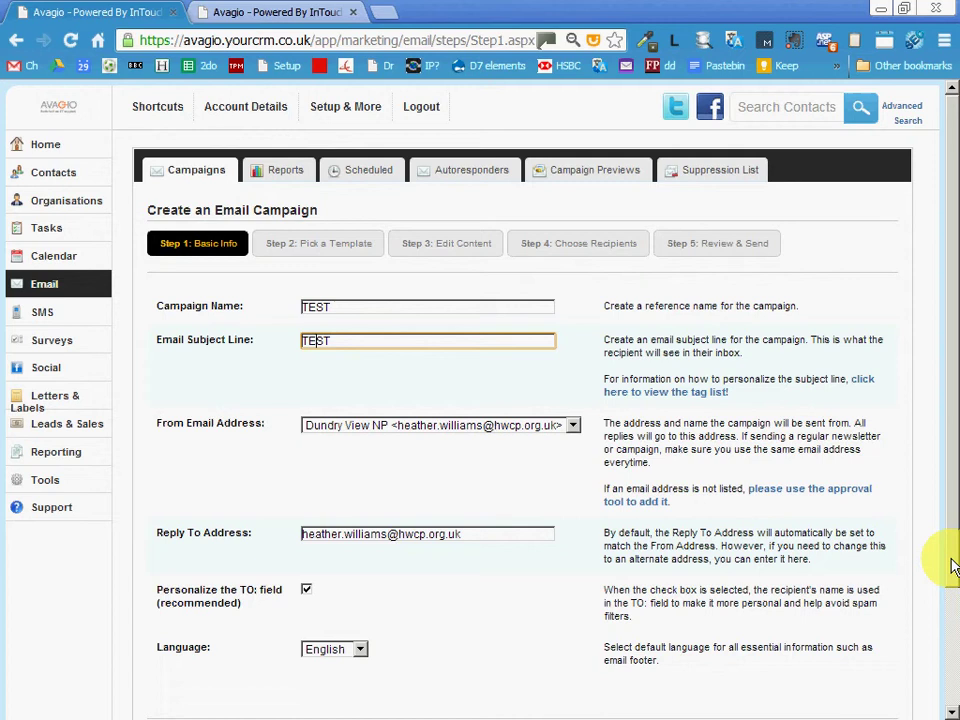
pyautogui.moveTo(955, 568); pyautogui.dragTo(943, 651)
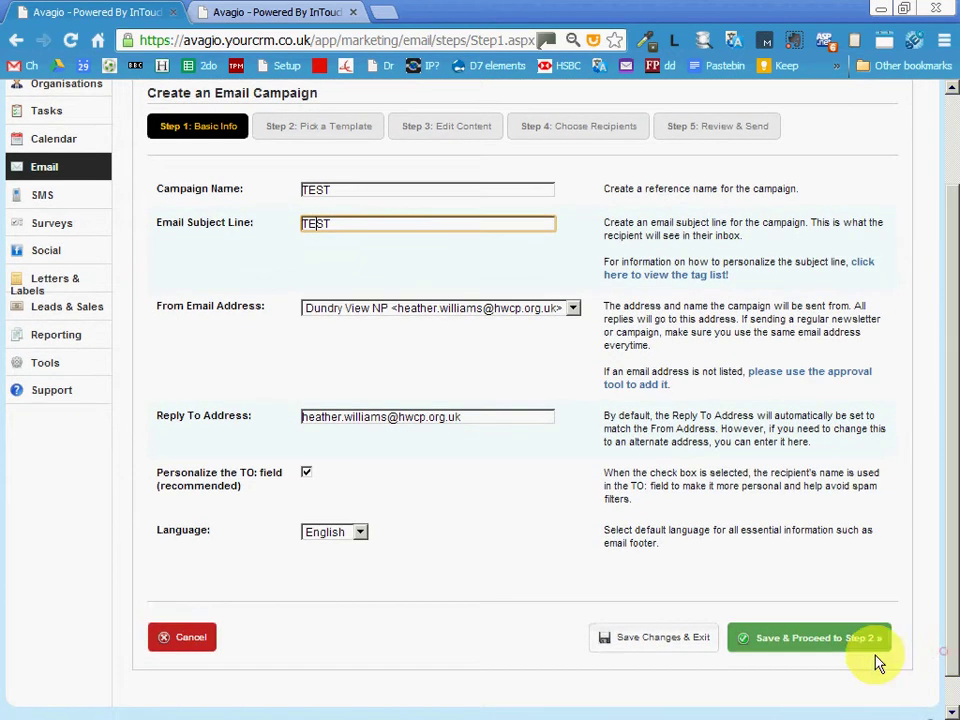
pyautogui.click(830, 658)
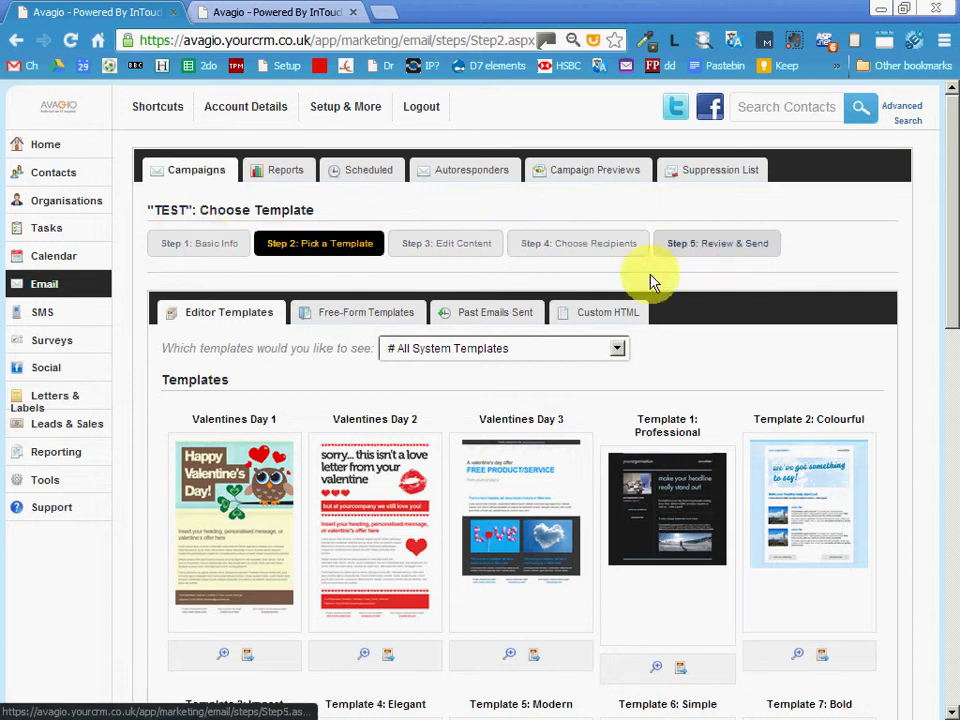
# Choose the free-form template HWCP Main EMail Template and add a space after %Firstname% in the greeting.
pyautogui.click(353, 318)
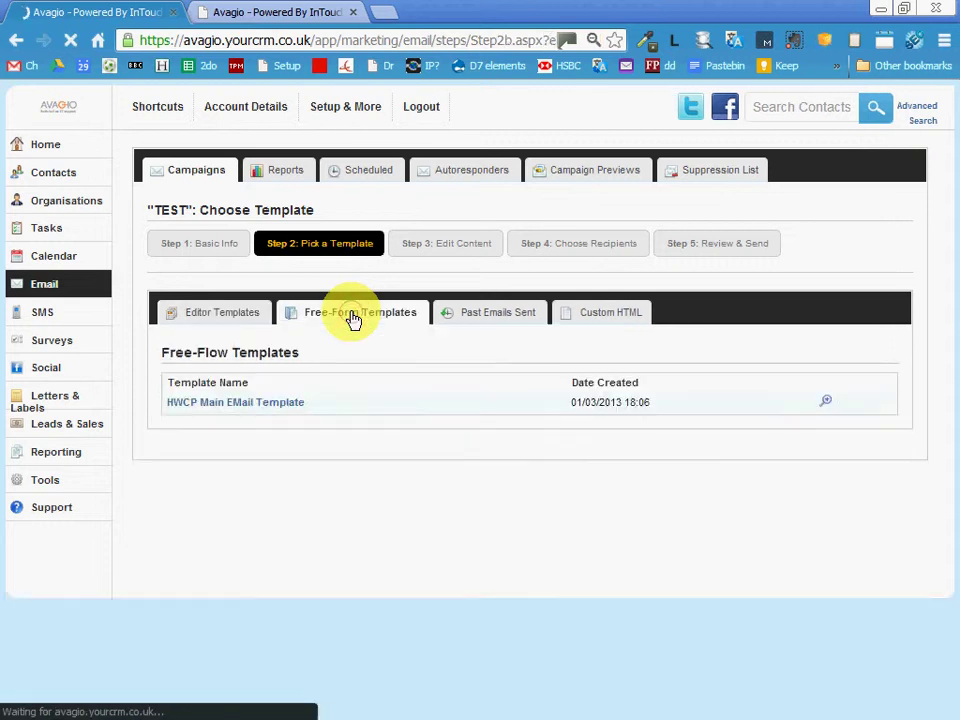
pyautogui.click(204, 407)
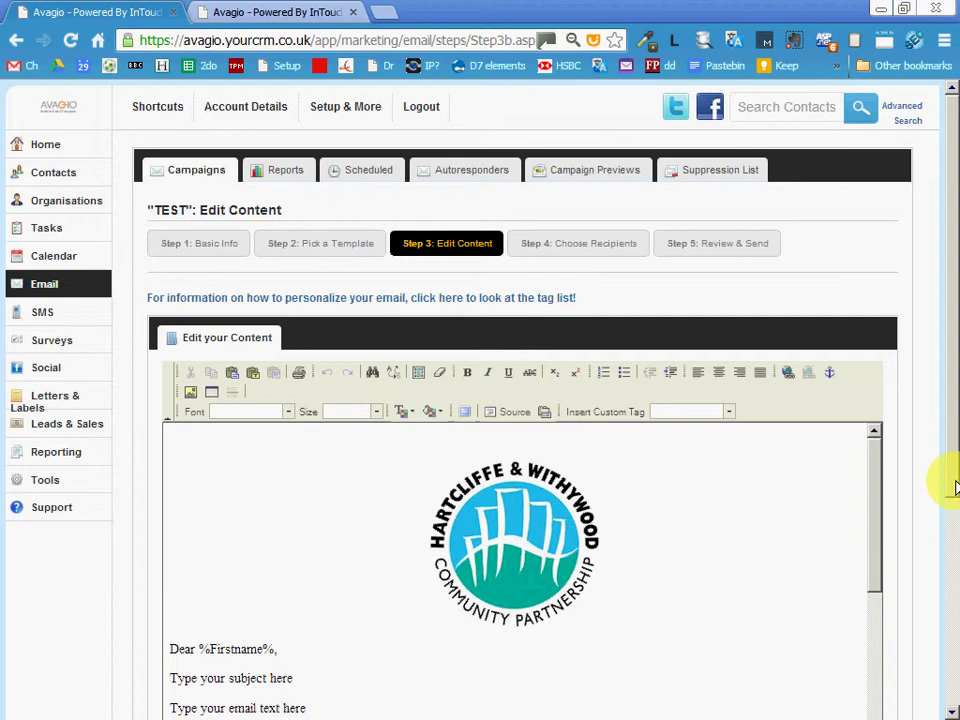
pyautogui.moveTo(955, 487); pyautogui.dragTo(943, 583)
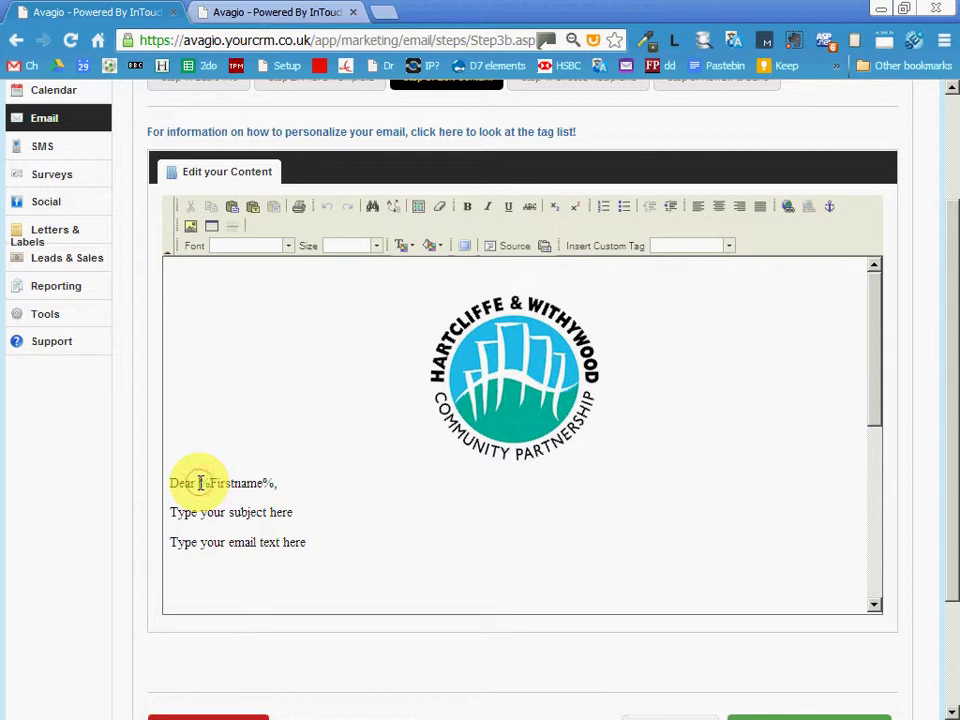
pyautogui.moveTo(199, 483); pyautogui.dragTo(273, 482)
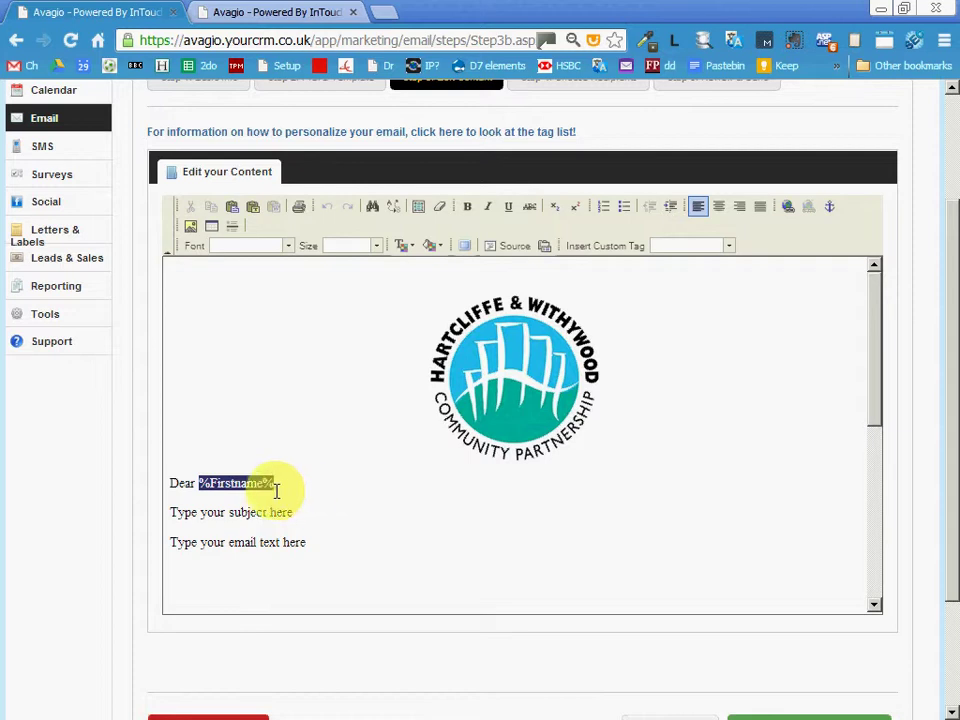
pyautogui.click(273, 484)
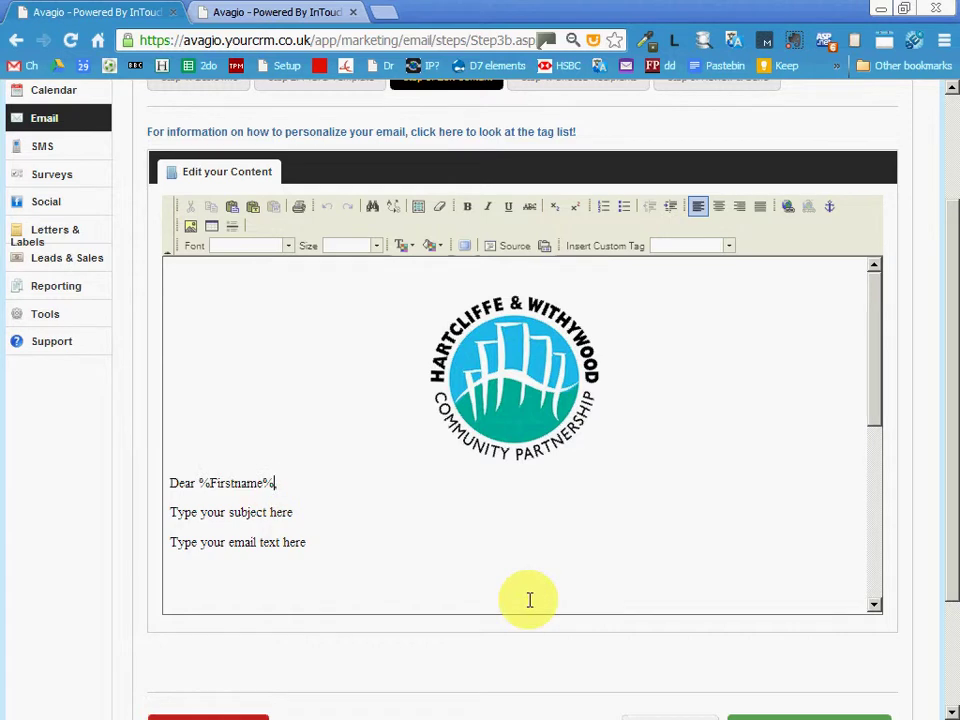
# Copy the %LastName% tag from the personalization tag list and close the list.
pyautogui.click(540, 142)
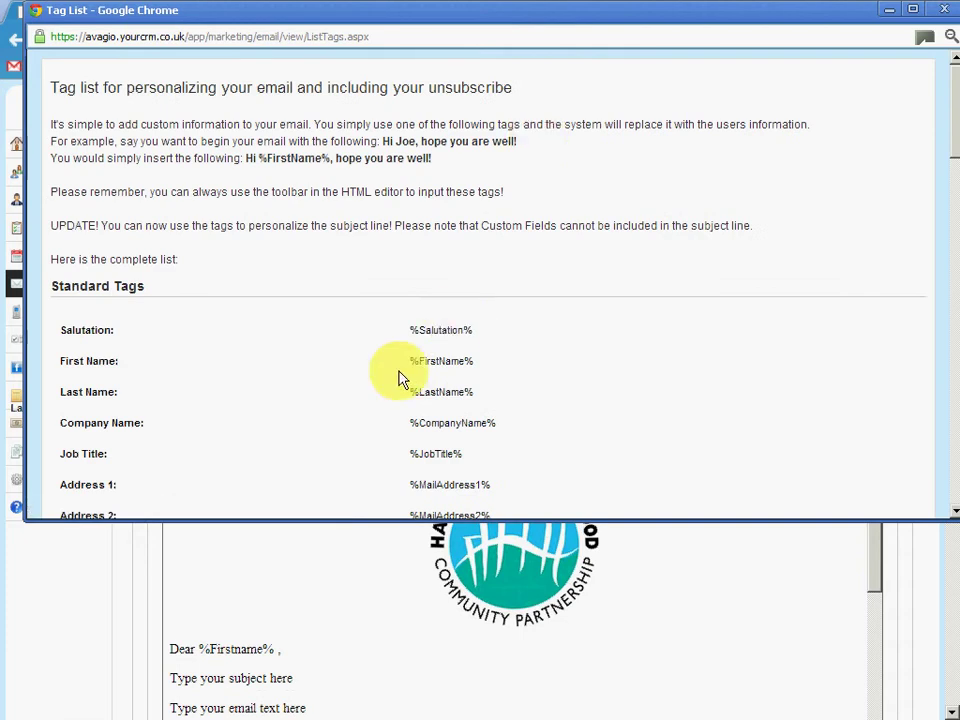
pyautogui.moveTo(410, 391); pyautogui.dragTo(477, 389)
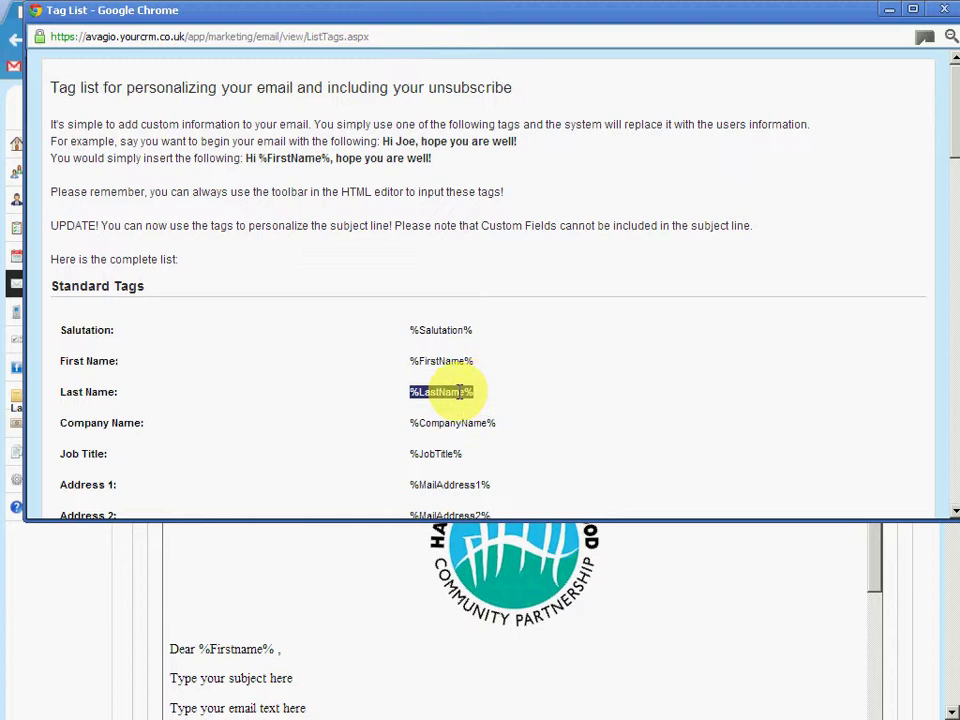
pyautogui.click(459, 391)
pyautogui.doubleClick(457, 391)
pyautogui.click(457, 391)
pyautogui.doubleClick(458, 391)
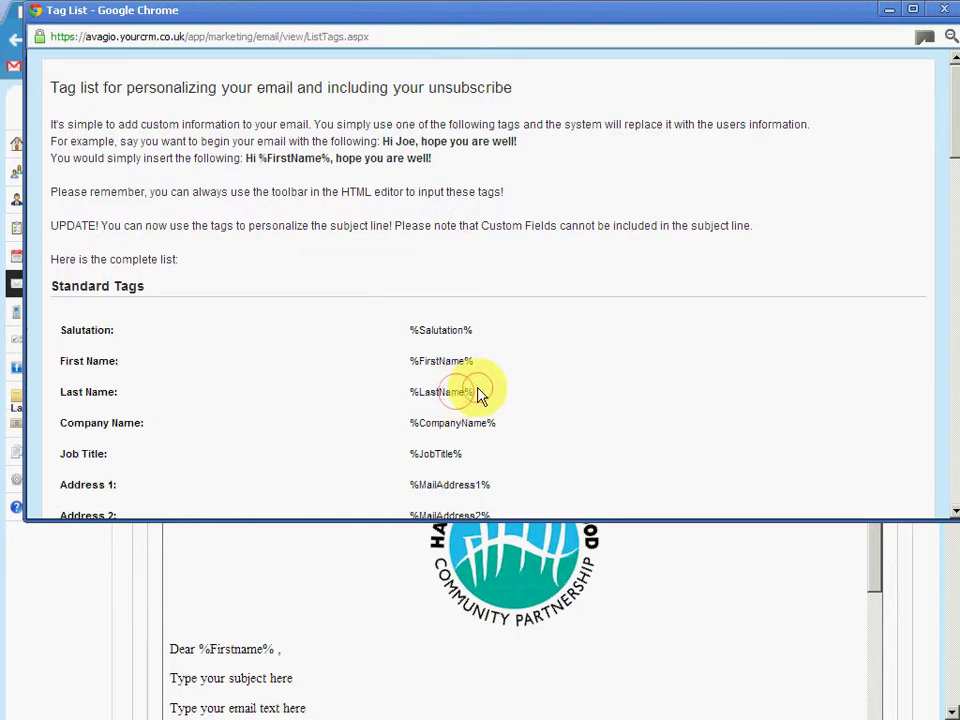
pyautogui.moveTo(470, 391); pyautogui.dragTo(408, 390)
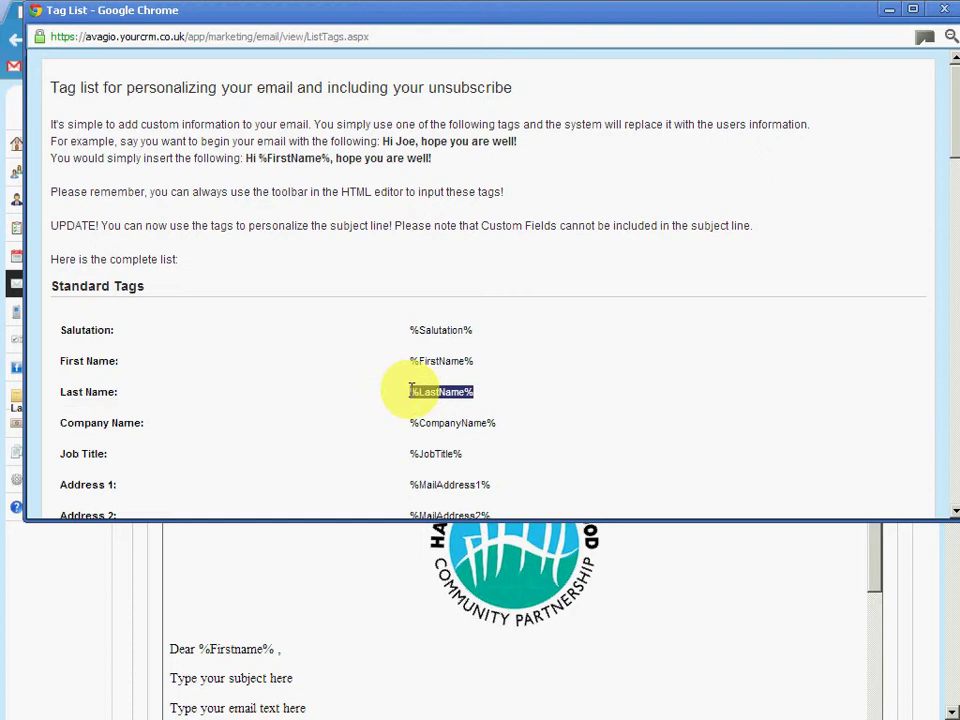
pyautogui.rightClick(462, 391)
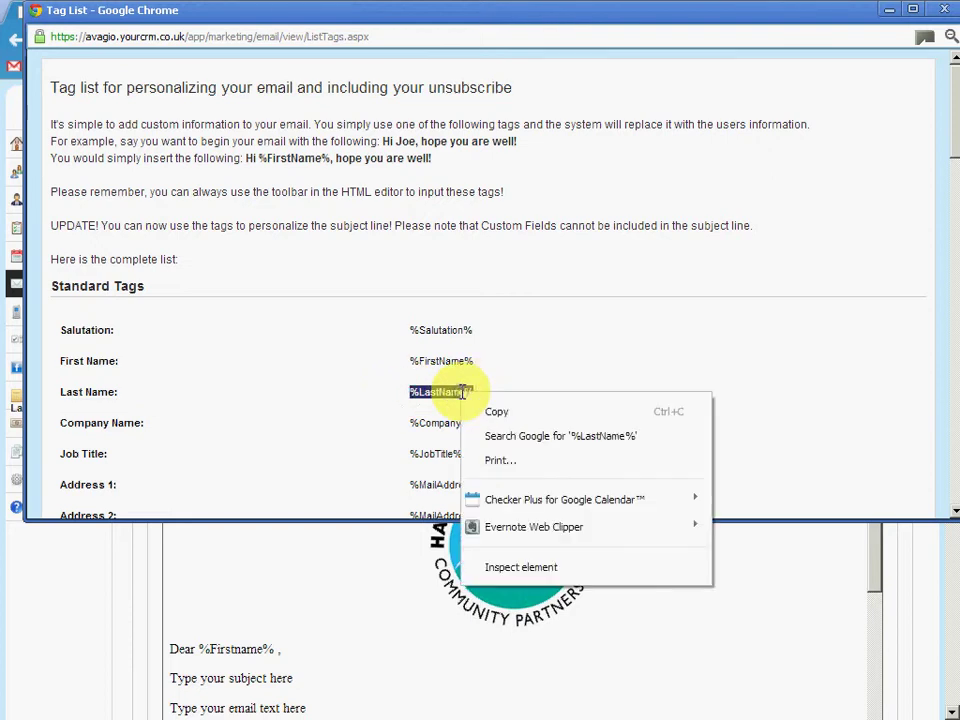
pyautogui.click(505, 421)
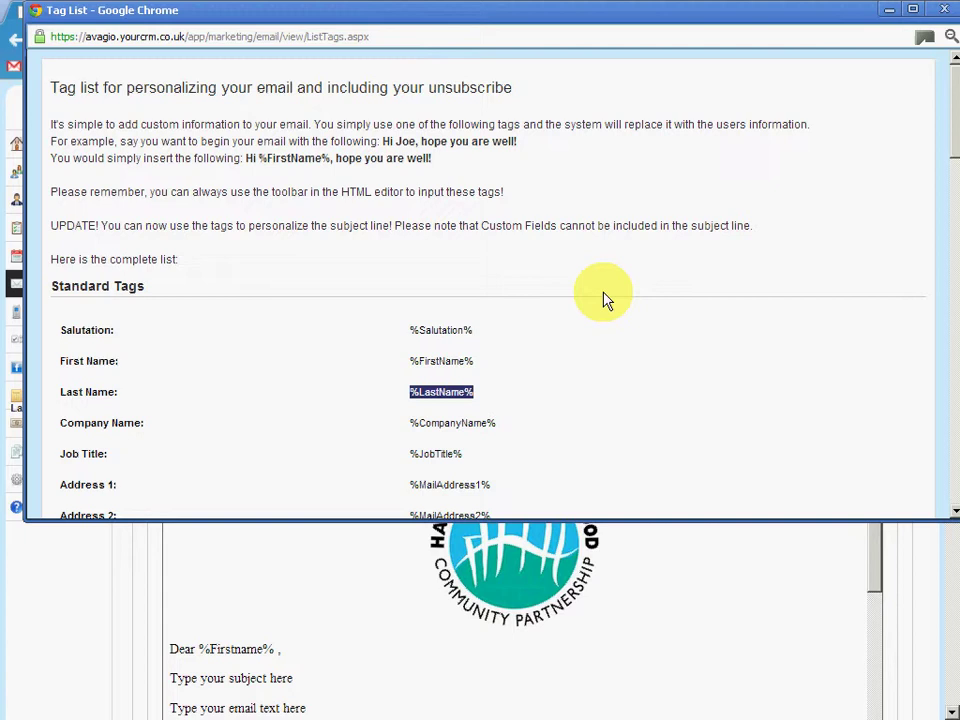
pyautogui.click(940, 10)
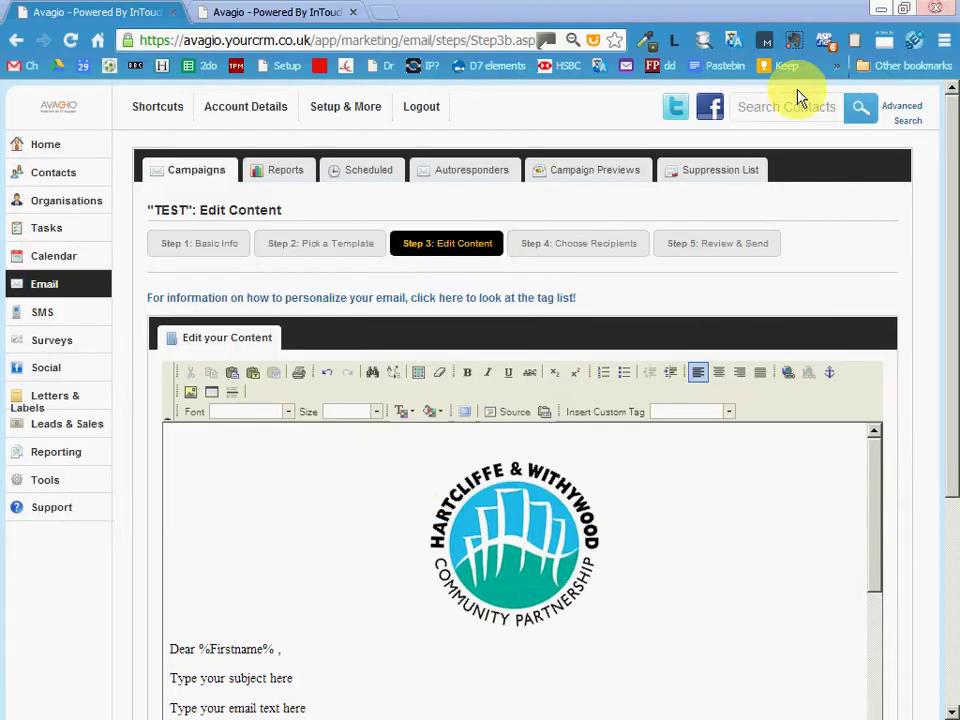
# Insert the copied %LastName% tag as plain text after %Firstname% in the greeting, keeping a comma at the end.
pyautogui.click(279, 650)
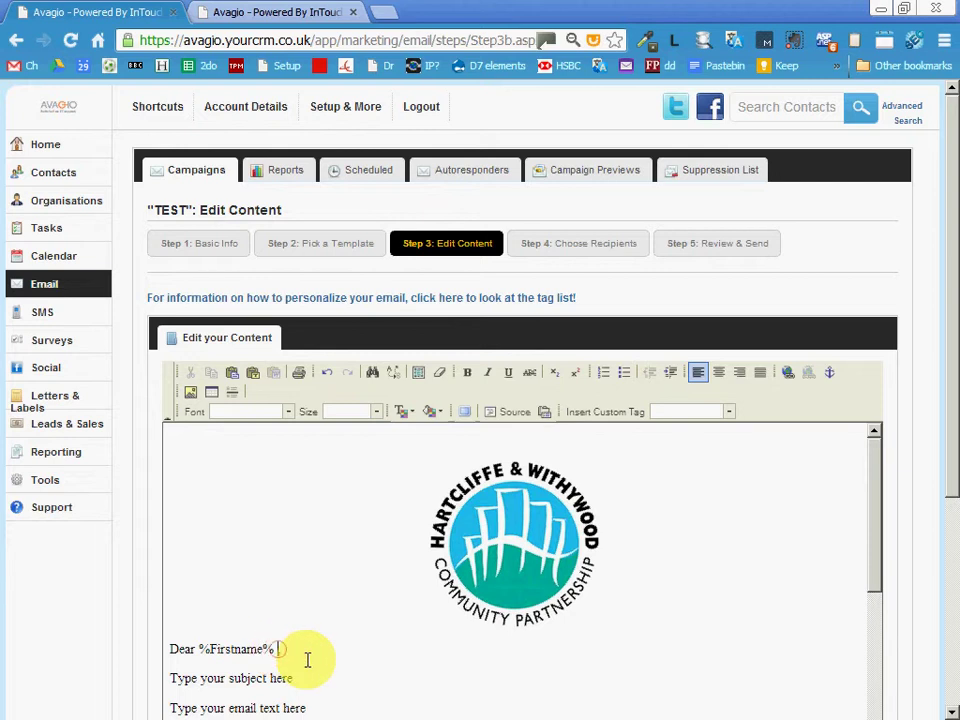
pyautogui.press('BackSpace')
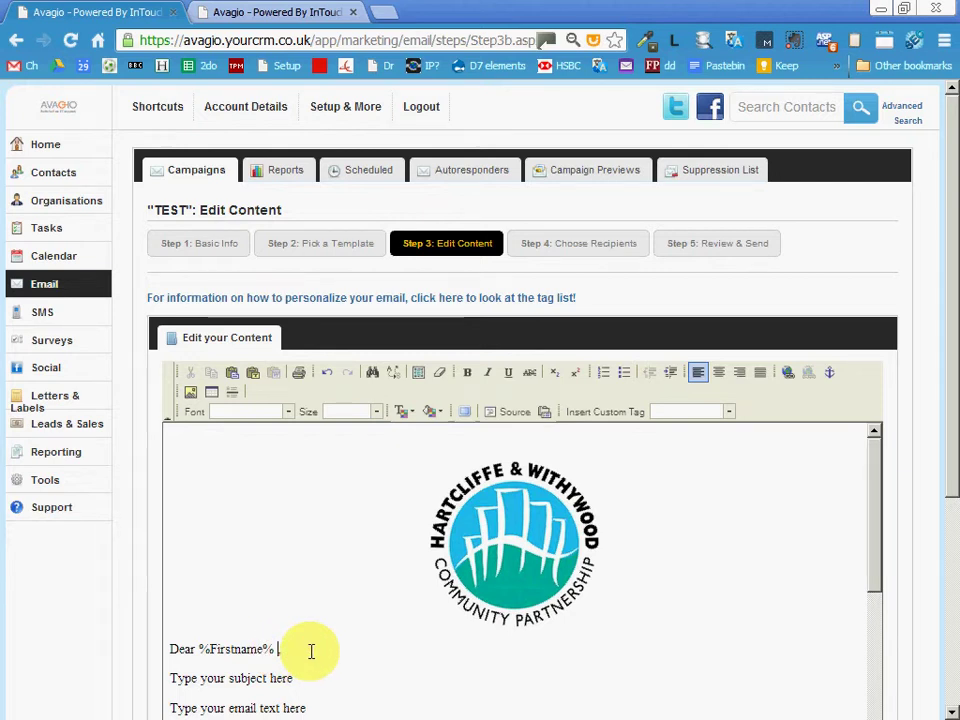
pyautogui.hotkey('ctrl', 'v')
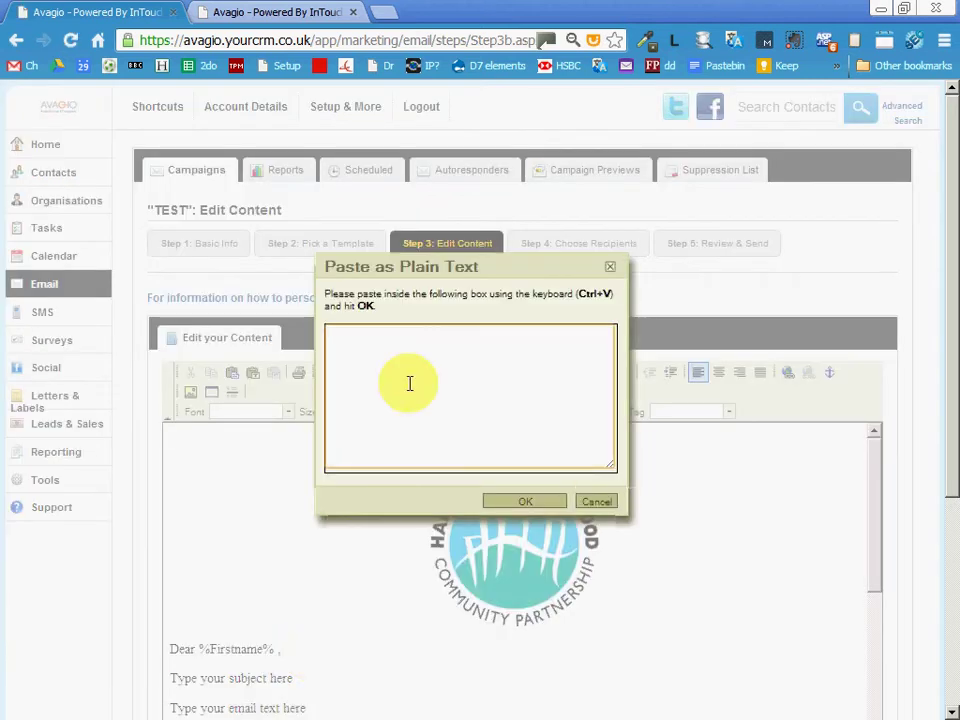
pyautogui.hotkey('ctrl', 'v')
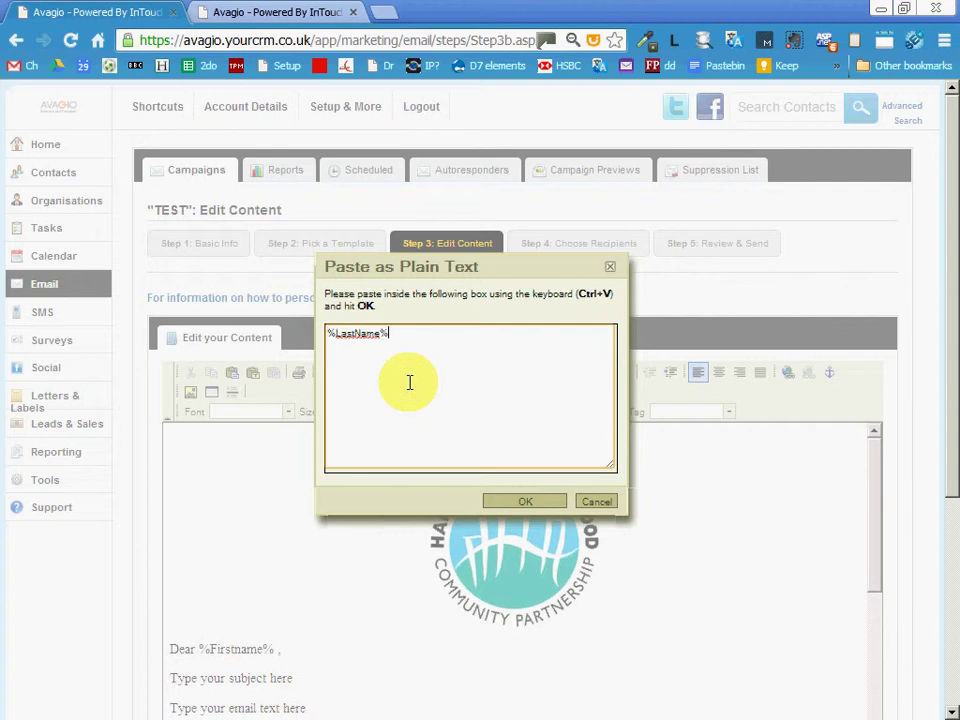
pyautogui.click(522, 502)
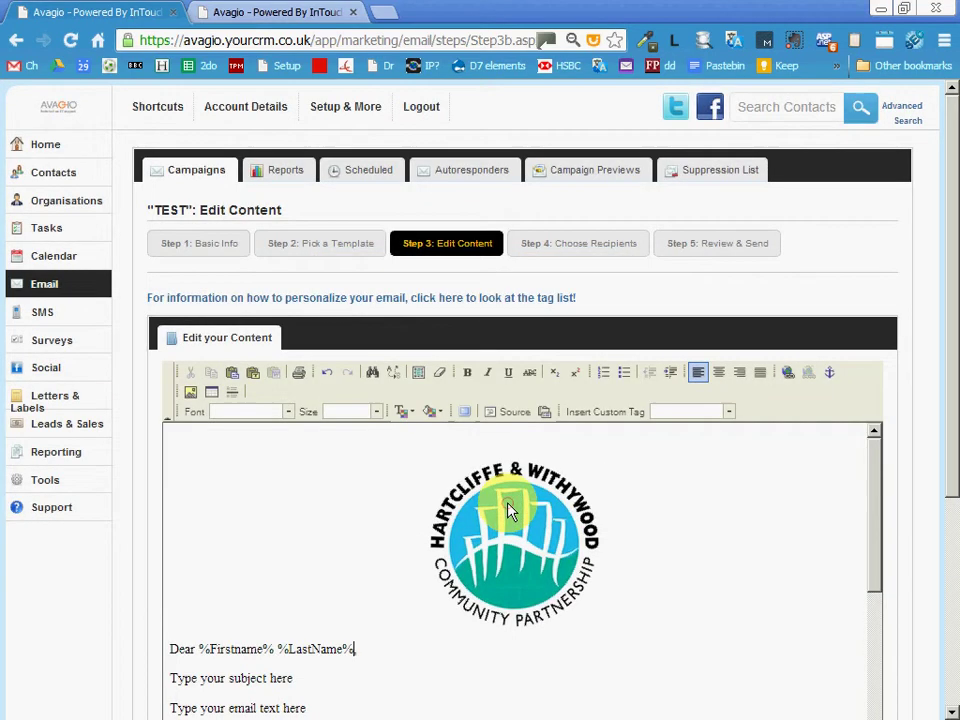
pyautogui.write(',')
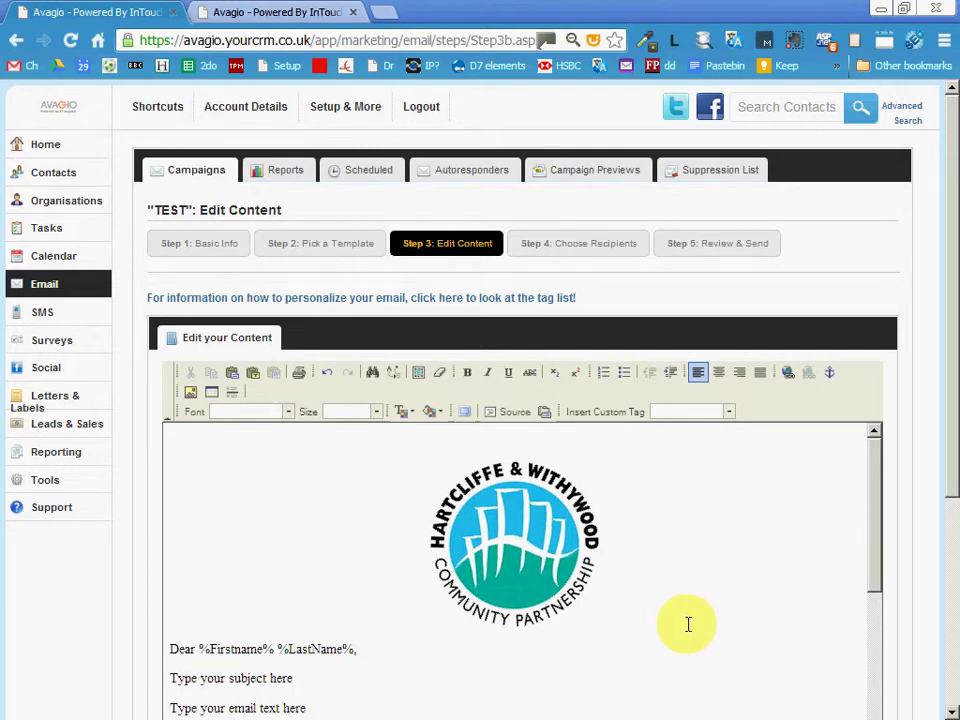
# Replace the placeholder "Type your subject here" with "Your attachment is here".
pyautogui.moveTo(876, 535); pyautogui.dragTo(875, 600)
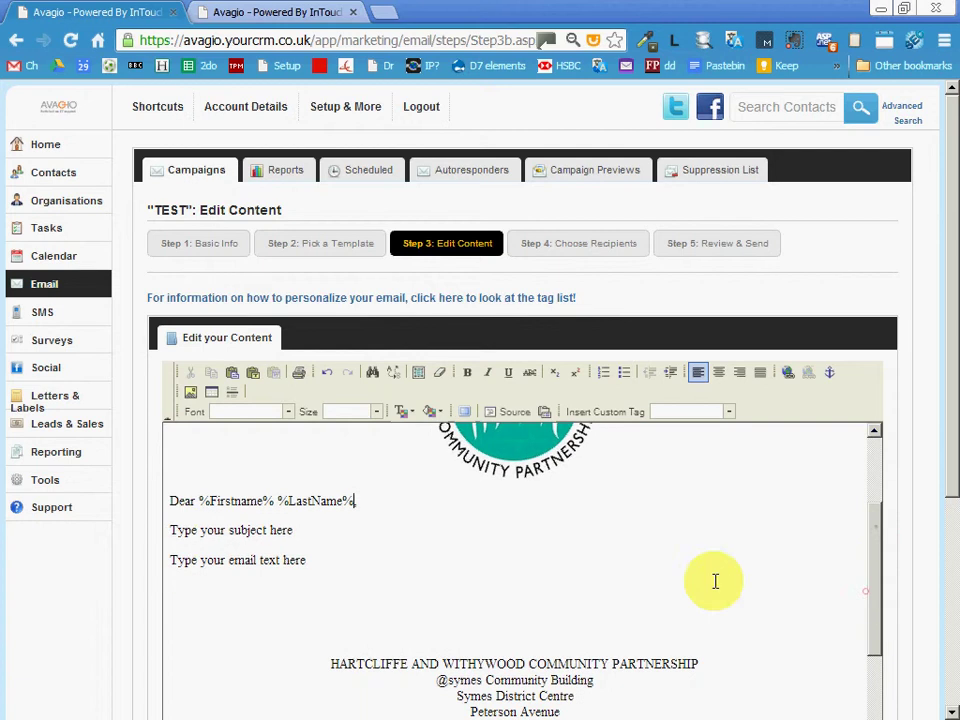
pyautogui.moveTo(170, 530); pyautogui.dragTo(298, 531)
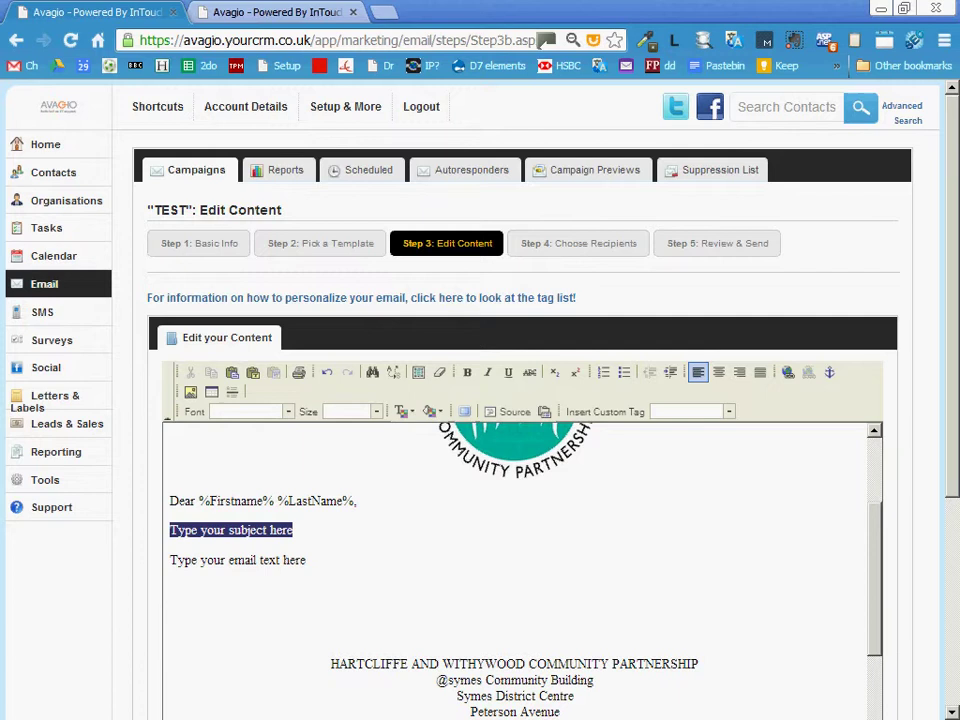
pyautogui.write('Your attachment')
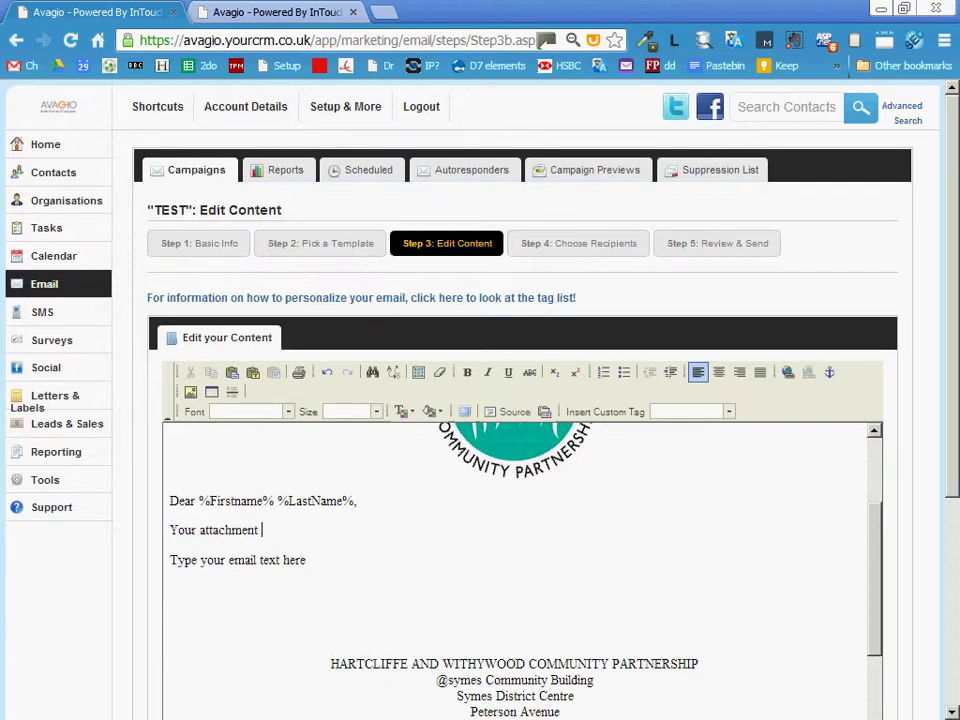
pyautogui.write('here')
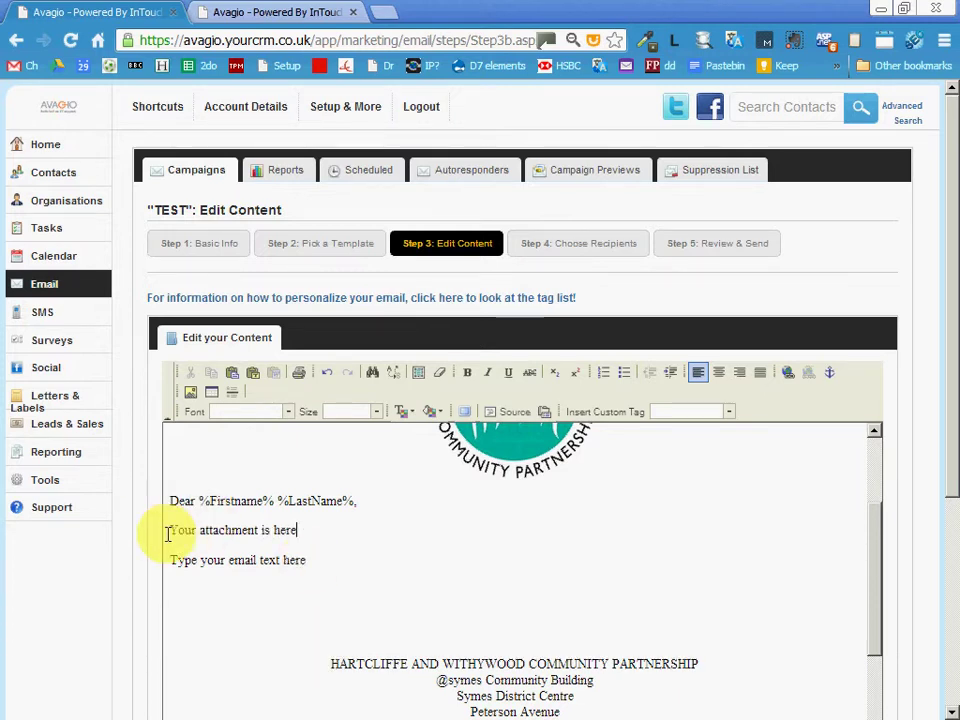
# Format the line "Your attachment is here" as bold, underlined Verdana text in the larger size.
pyautogui.moveTo(170, 532); pyautogui.dragTo(299, 531)
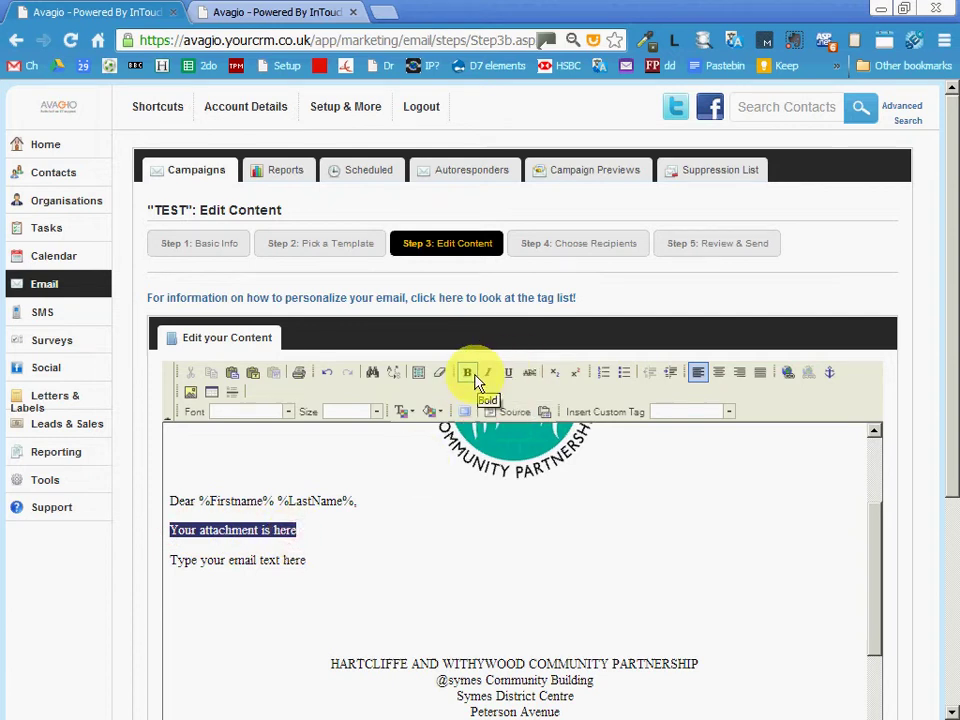
pyautogui.click(470, 376)
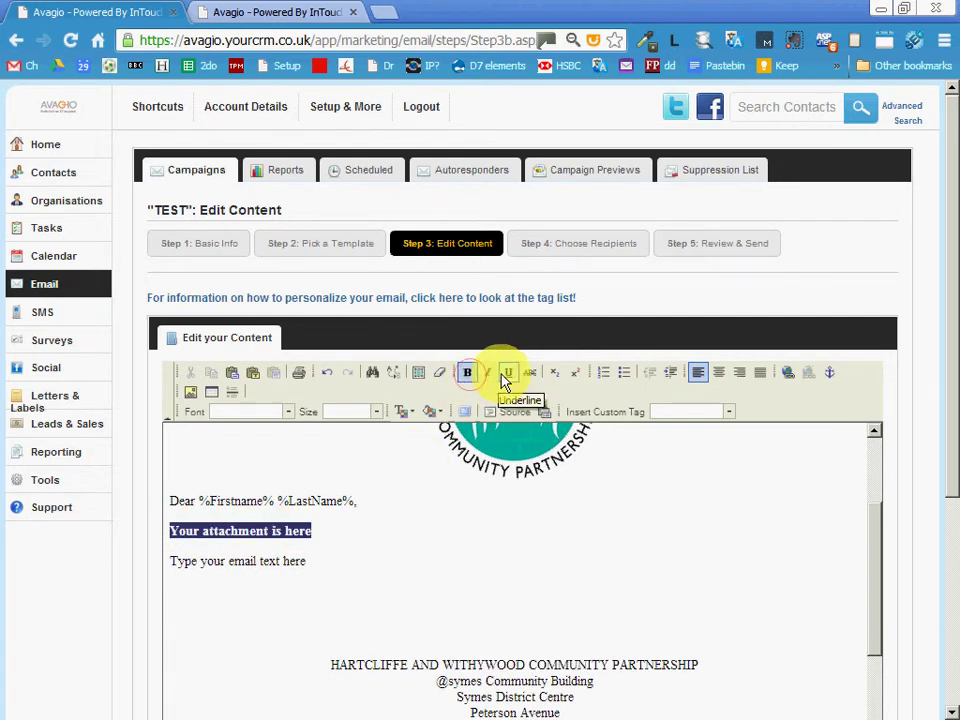
pyautogui.click(508, 374)
pyautogui.click(287, 412)
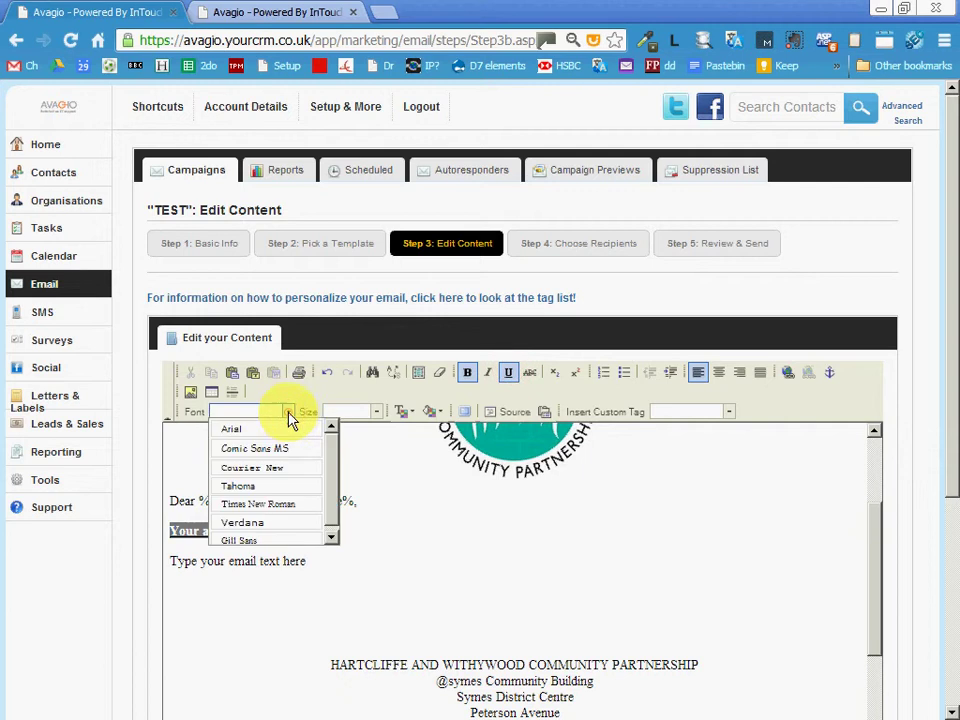
pyautogui.click(266, 524)
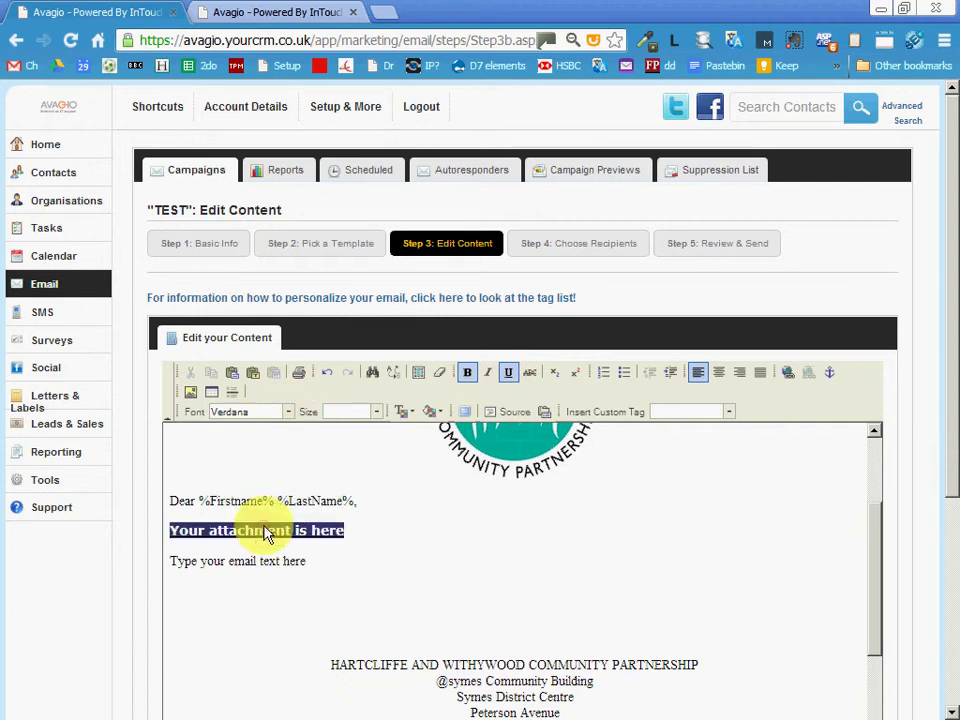
pyautogui.click(377, 414)
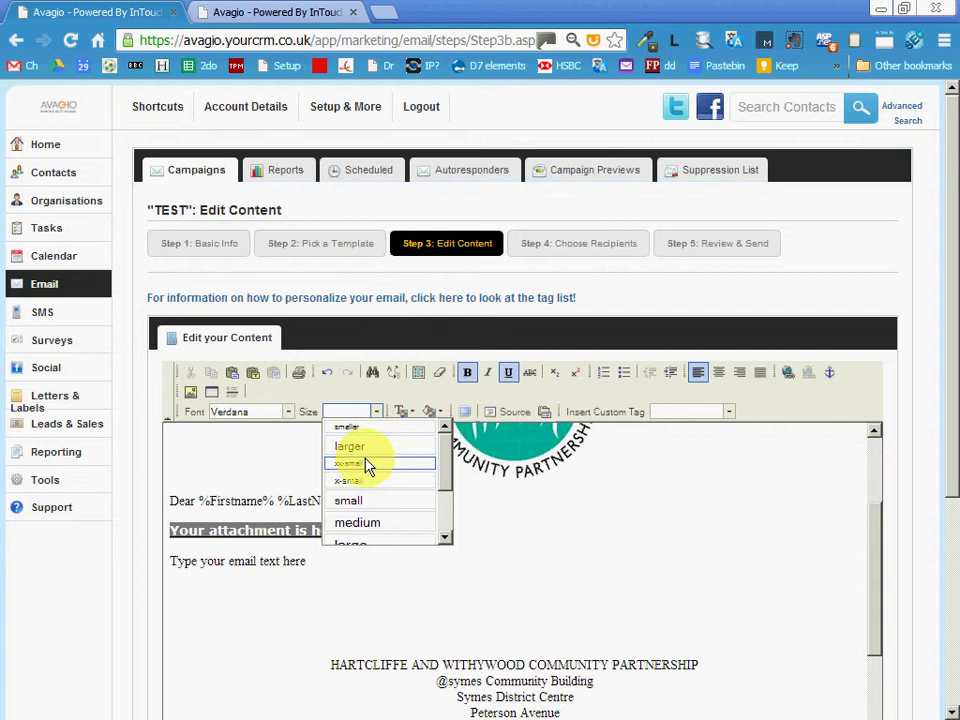
pyautogui.click(370, 447)
pyautogui.click(461, 552)
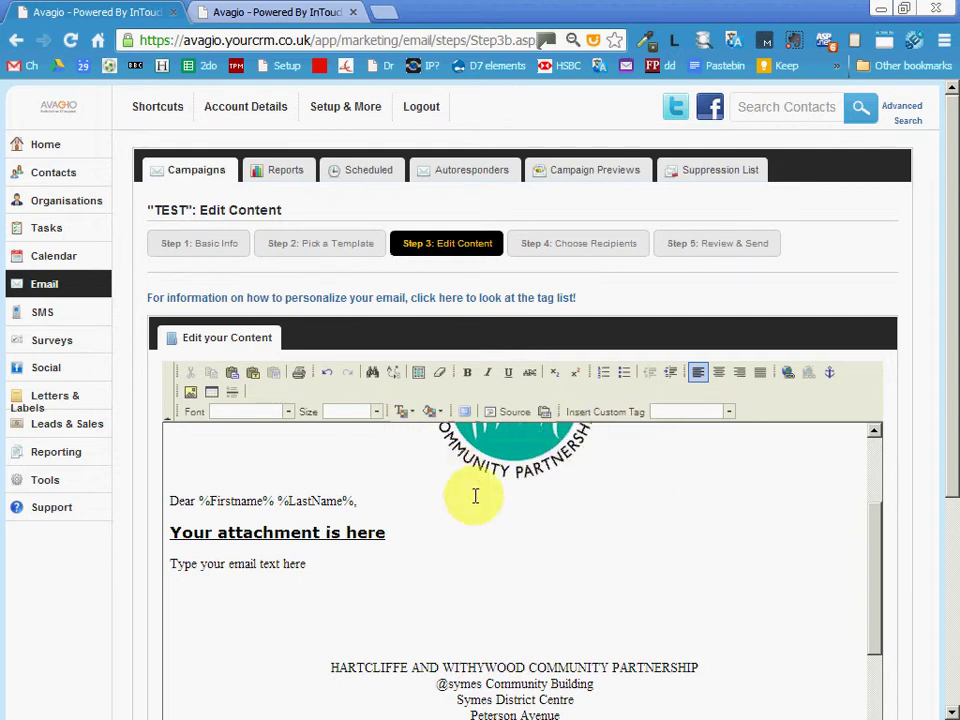
# Delete the placeholder "Type your email text here" and start inserting a URL link in its place.
pyautogui.moveTo(170, 563); pyautogui.dragTo(315, 563)
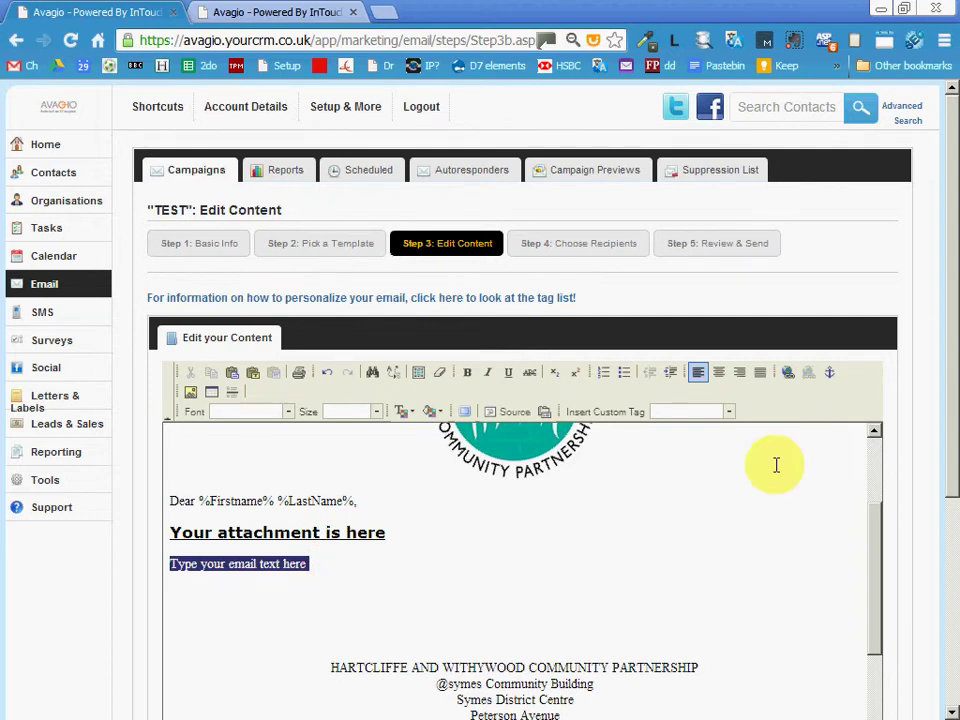
pyautogui.press('Delete')
pyautogui.click(787, 377)
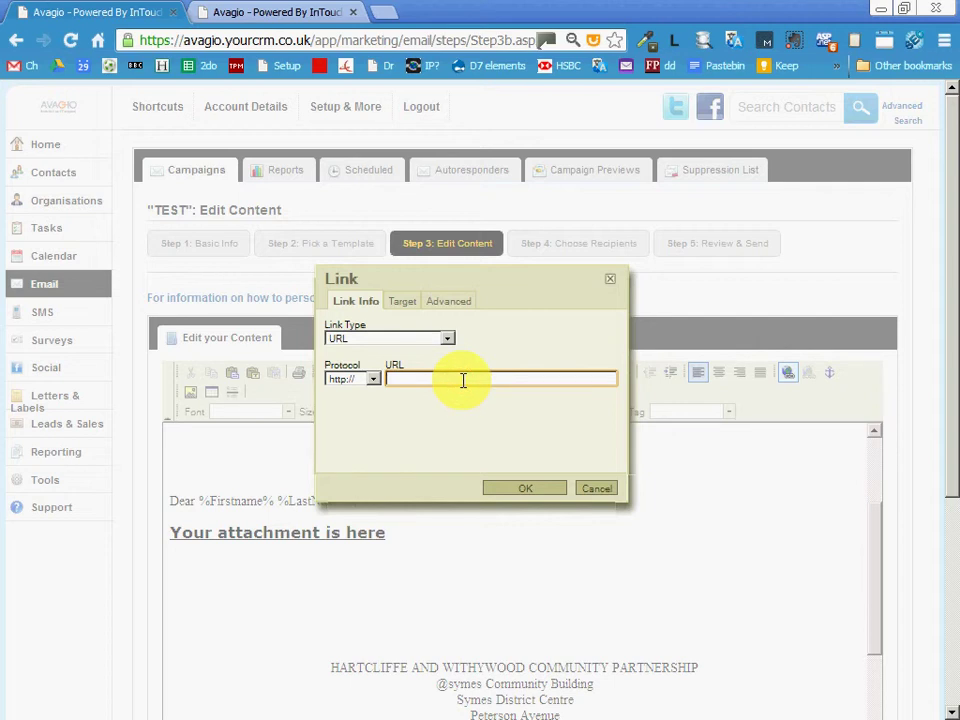
pyautogui.write('%LastName%')
pyautogui.click(463, 380)
pyautogui.moveTo(465, 379); pyautogui.dragTo(382, 377)
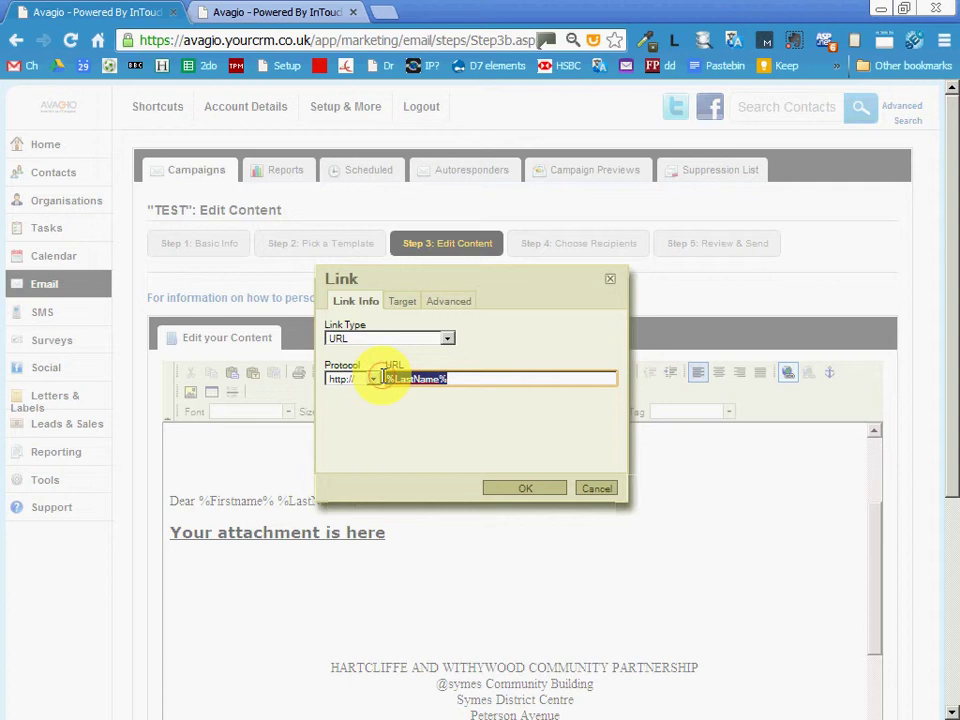
pyautogui.press('BackSpace')
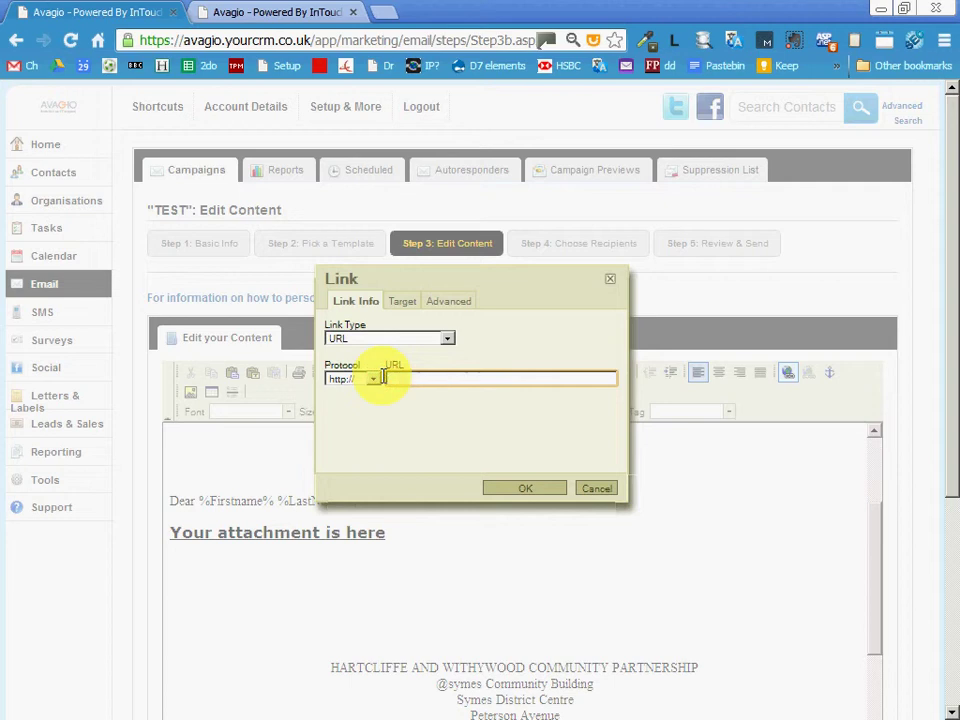
# Switch to the second browser tab and copy the link address of the Word file in document test 2.
pyautogui.click(306, 17)
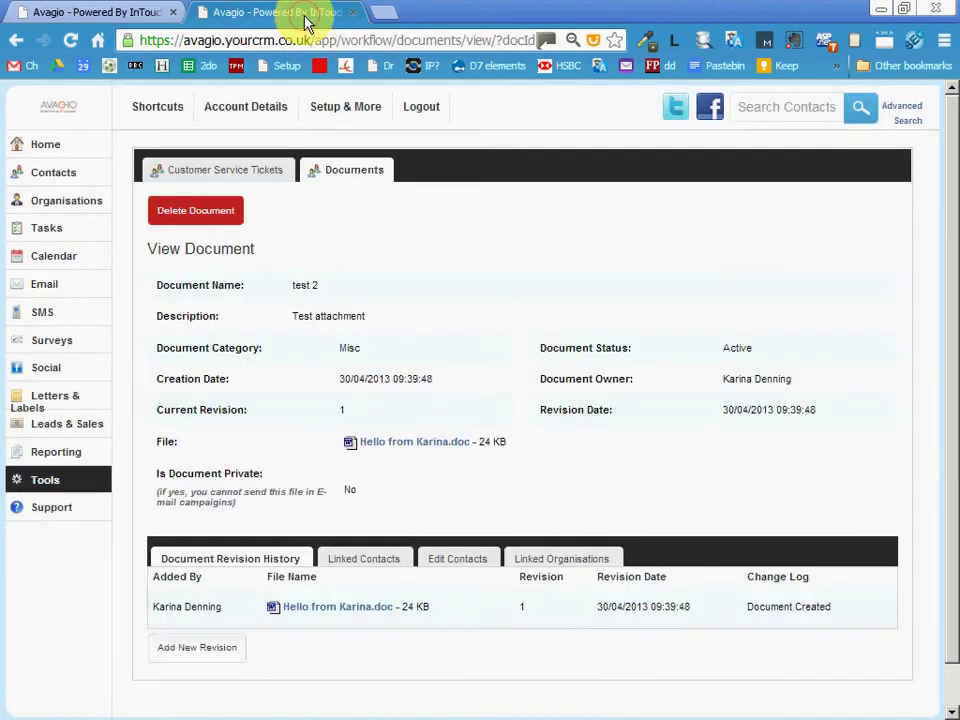
pyautogui.rightClick(406, 442)
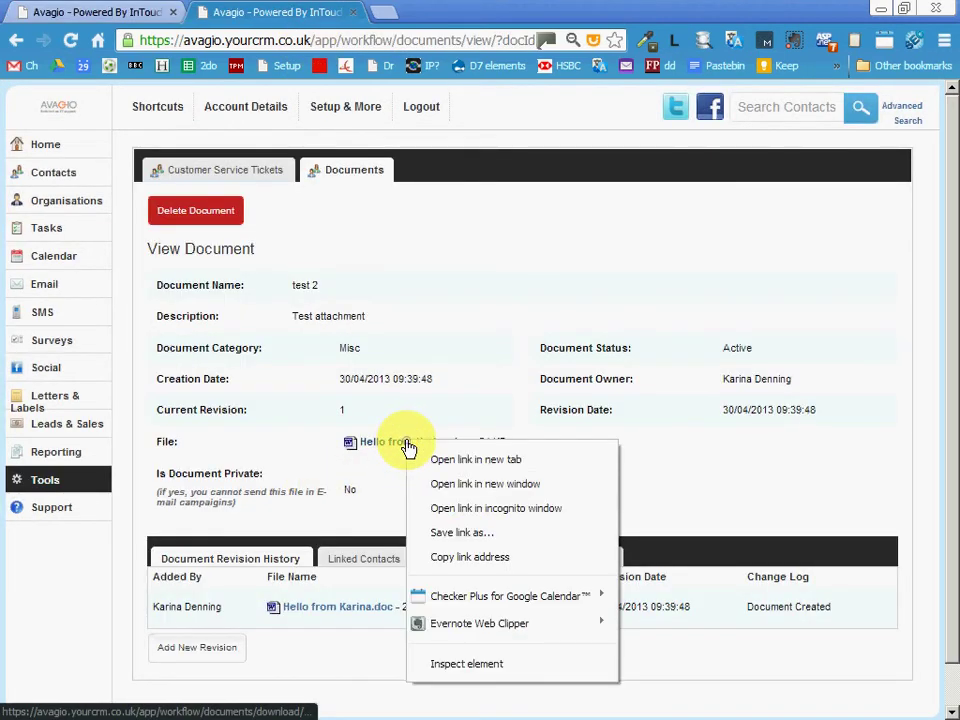
pyautogui.click(445, 567)
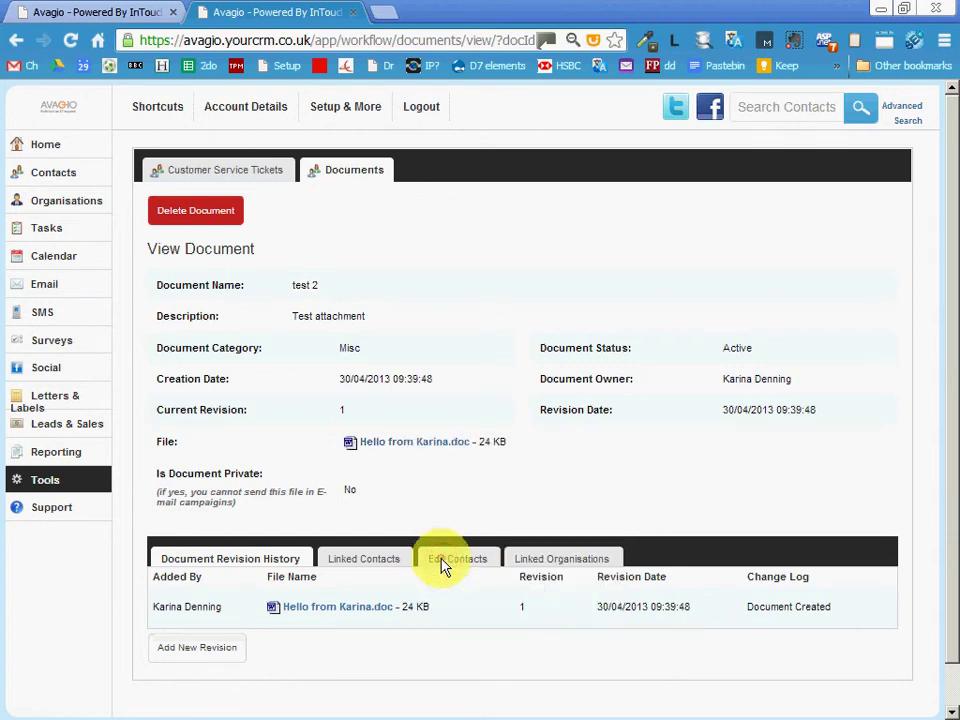
# Return to the campaign's browser tab and insert the link using the copied document download address as its URL.
pyautogui.click(118, 20)
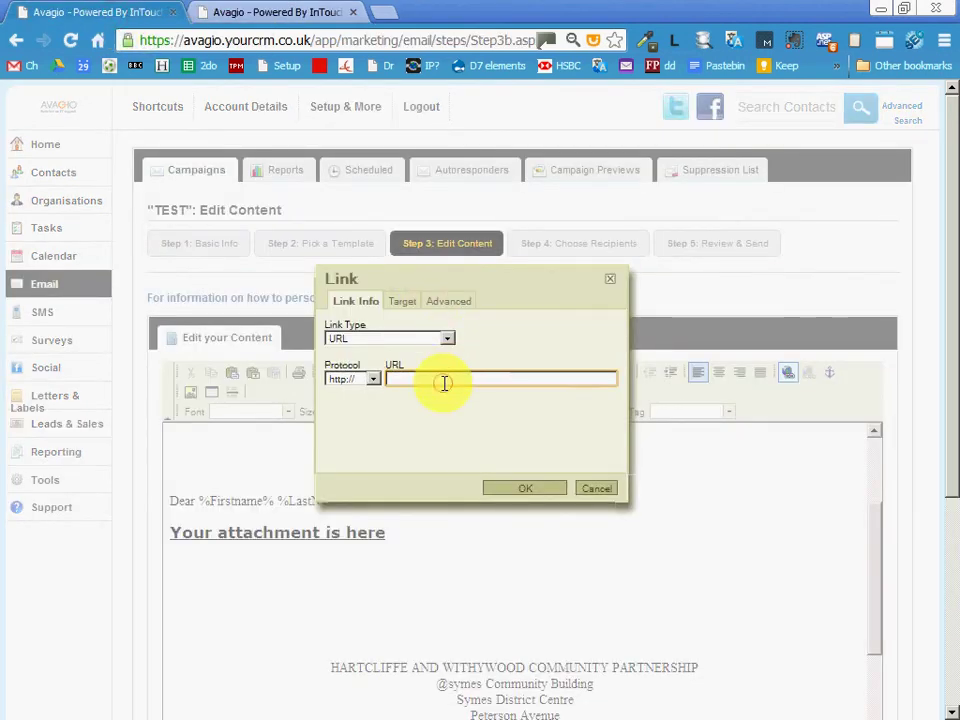
pyautogui.hotkey('ctrl', 'v')
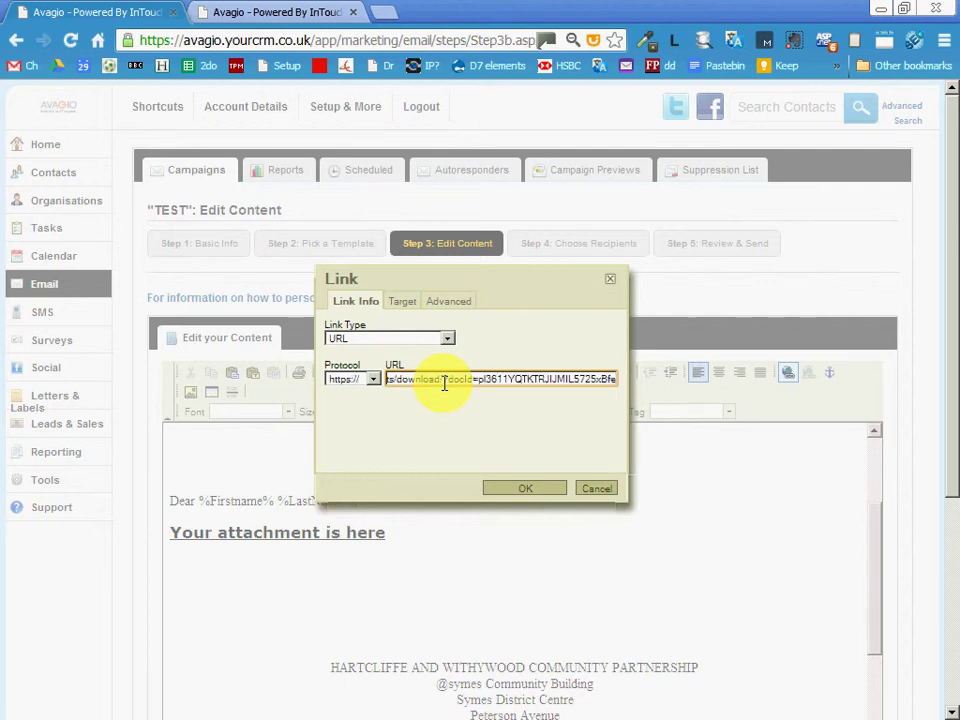
pyautogui.moveTo(444, 381); pyautogui.dragTo(296, 374)
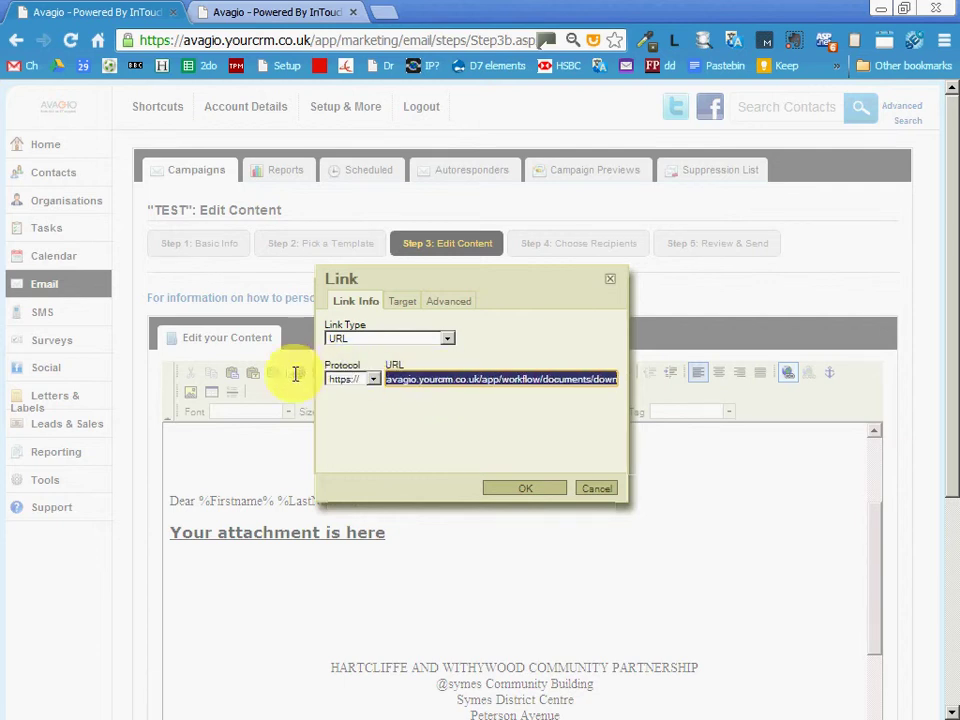
pyautogui.click(348, 425)
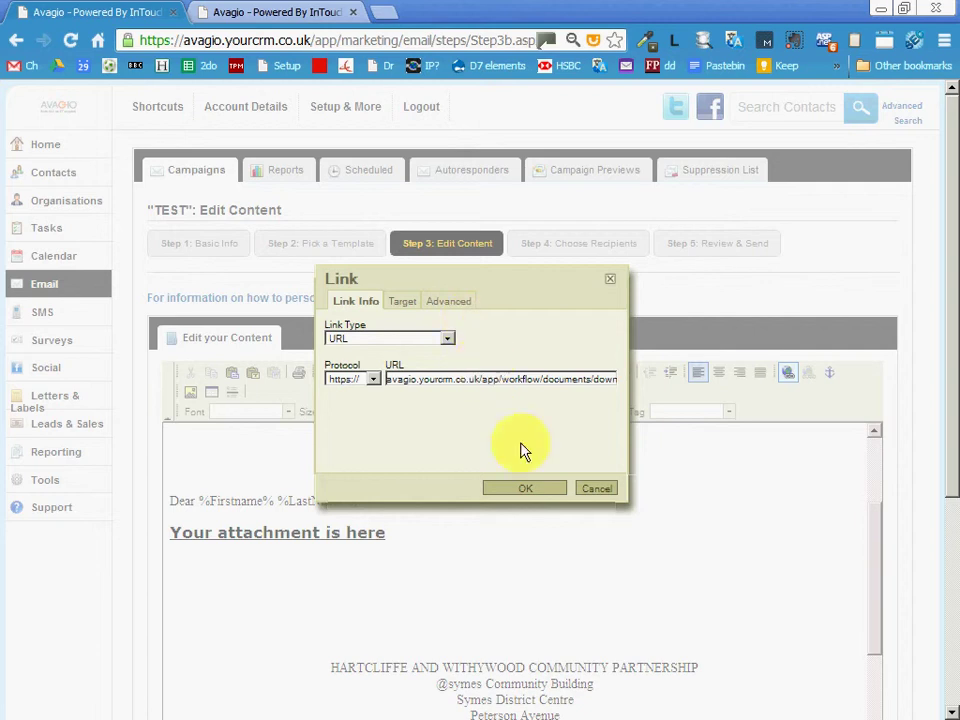
pyautogui.click(519, 488)
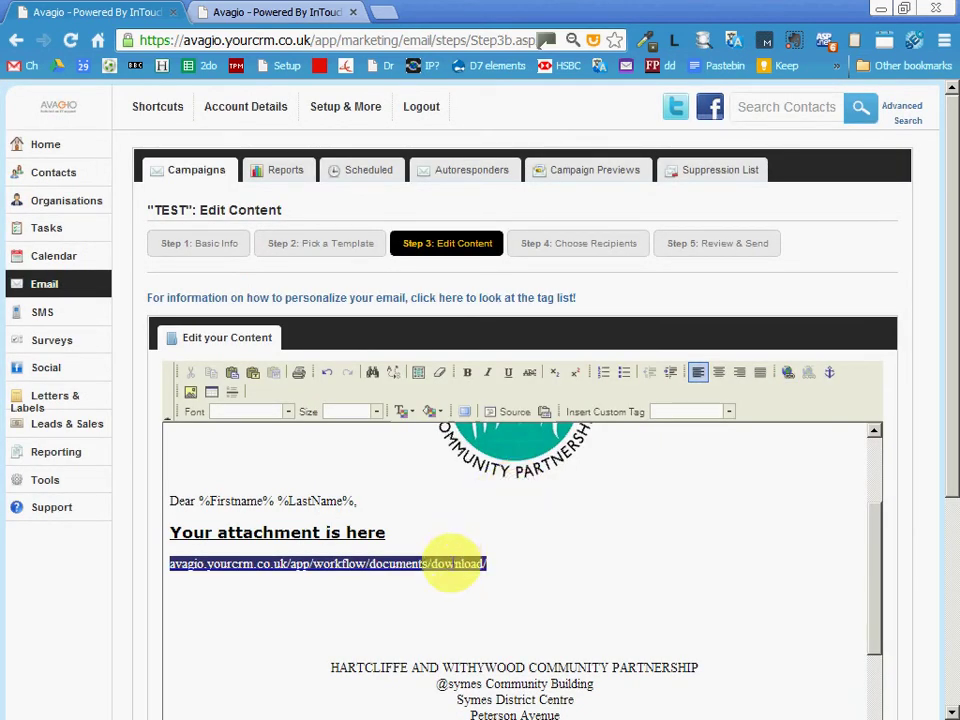
# Reopen the inserted link's properties and review its advanced, target and link info settings.
pyautogui.rightClick(453, 562)
pyautogui.click(490, 501)
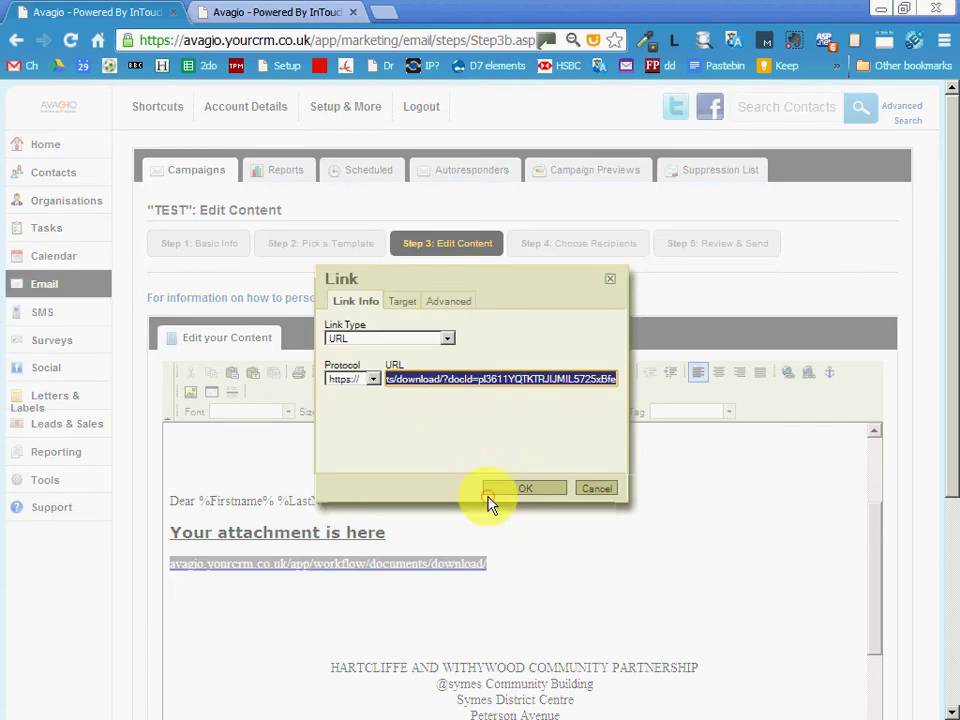
pyautogui.click(450, 304)
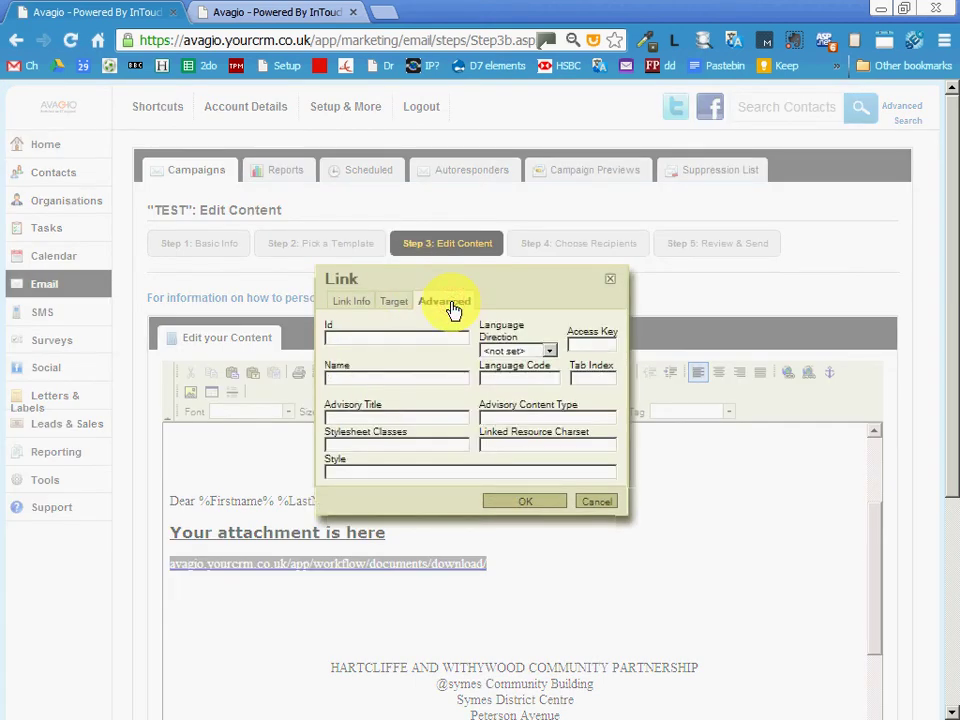
pyautogui.click(405, 301)
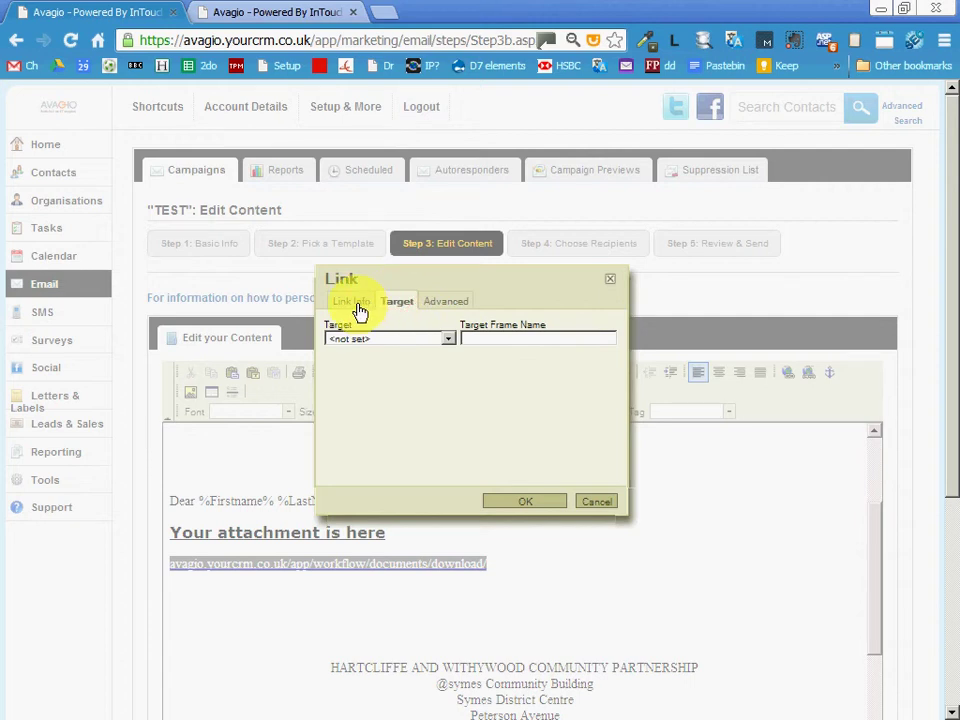
pyautogui.click(359, 303)
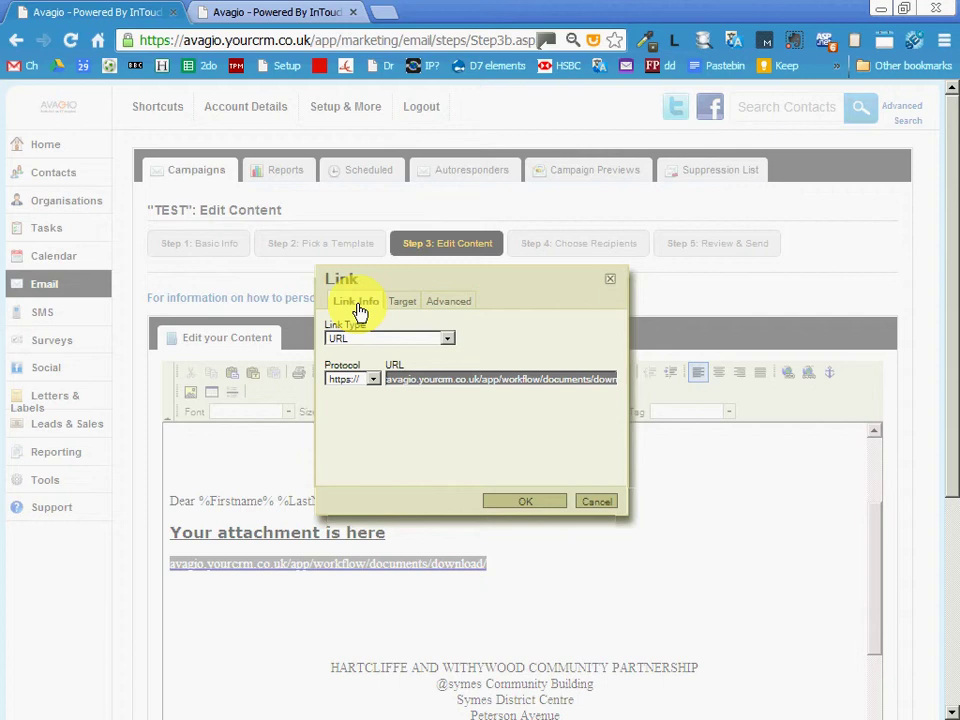
pyautogui.click(530, 502)
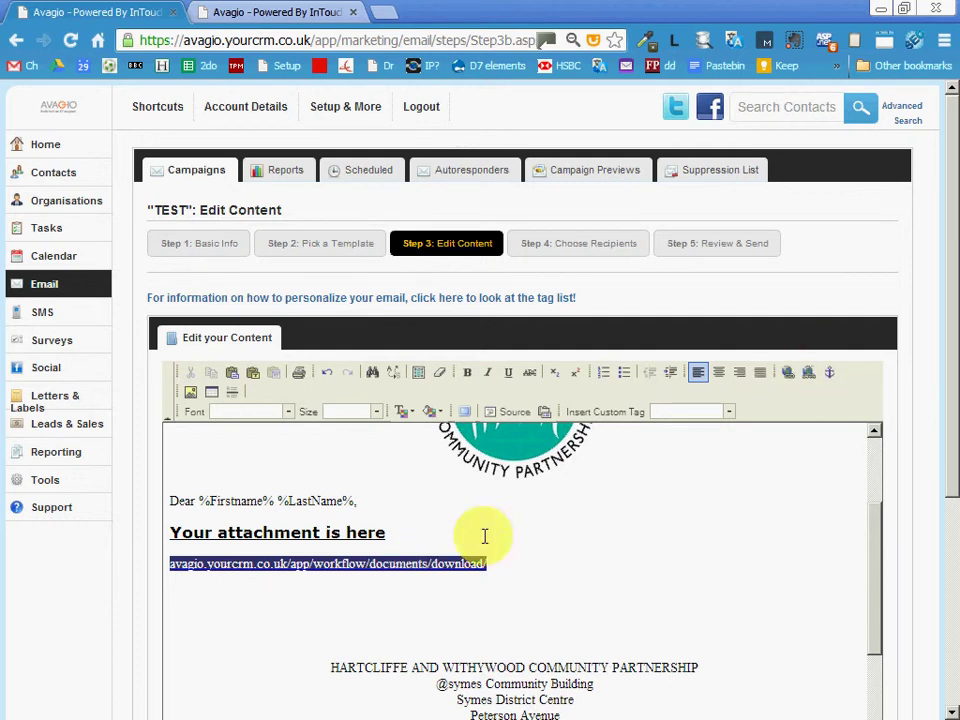
# Add the text "Please click to download:" before the document link, then save the content and proceed to choosing recipients.
pyautogui.click(170, 567)
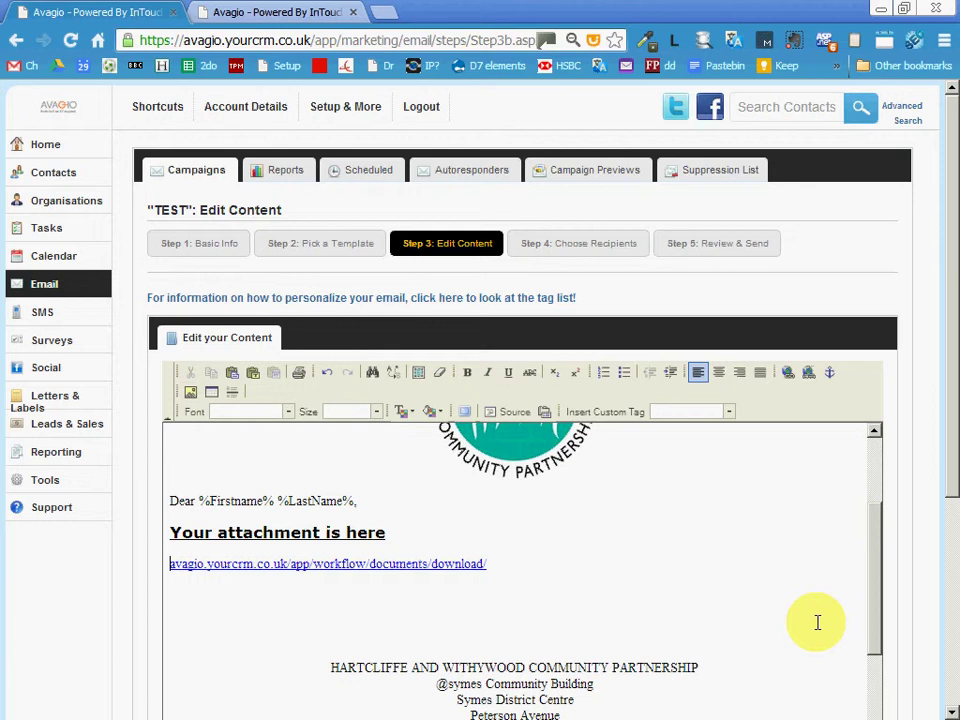
pyautogui.write('Plea')
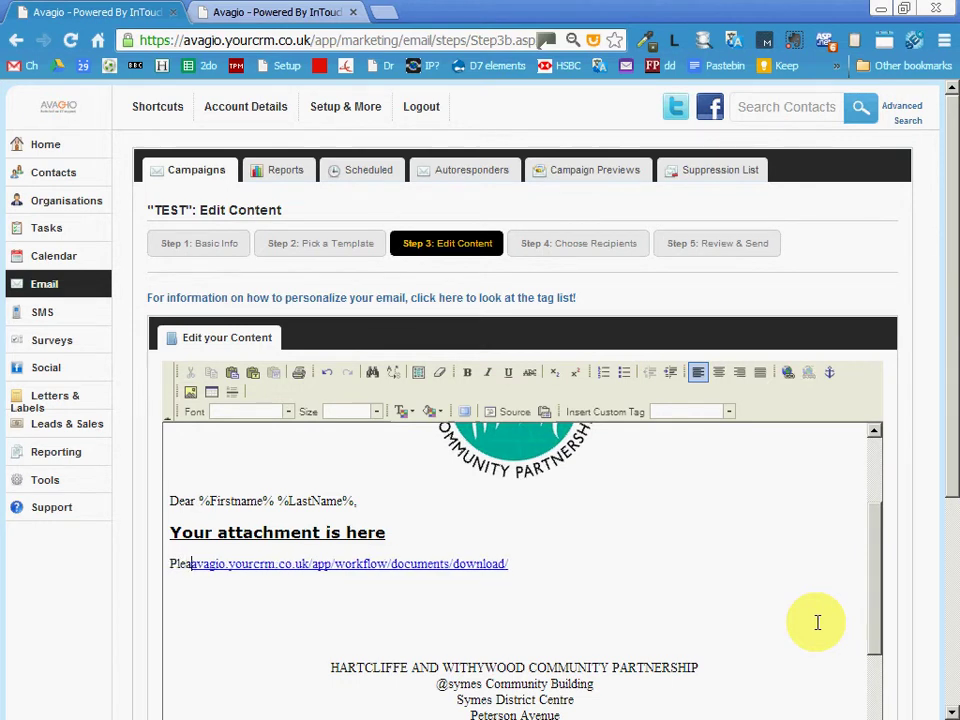
pyautogui.write('se cl')
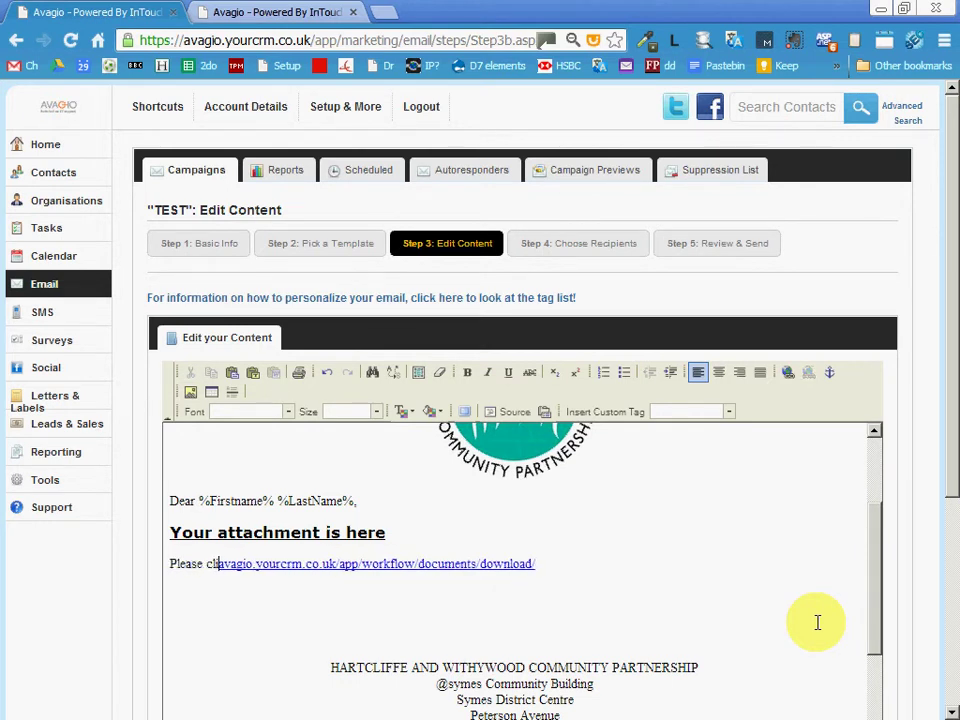
pyautogui.write('ick to ')
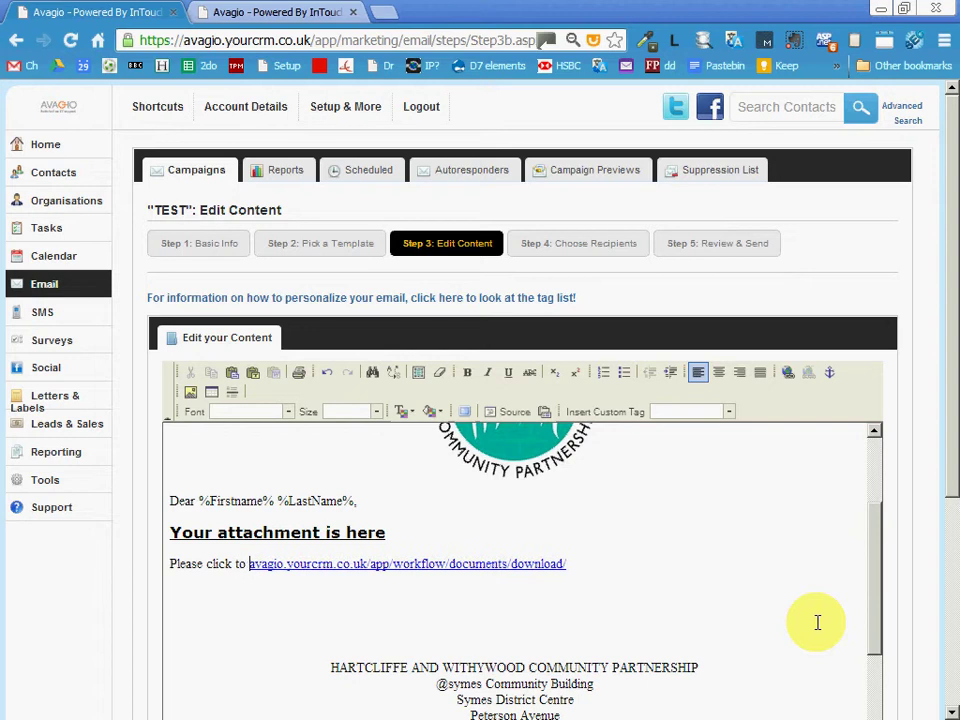
pyautogui.write('downlo')
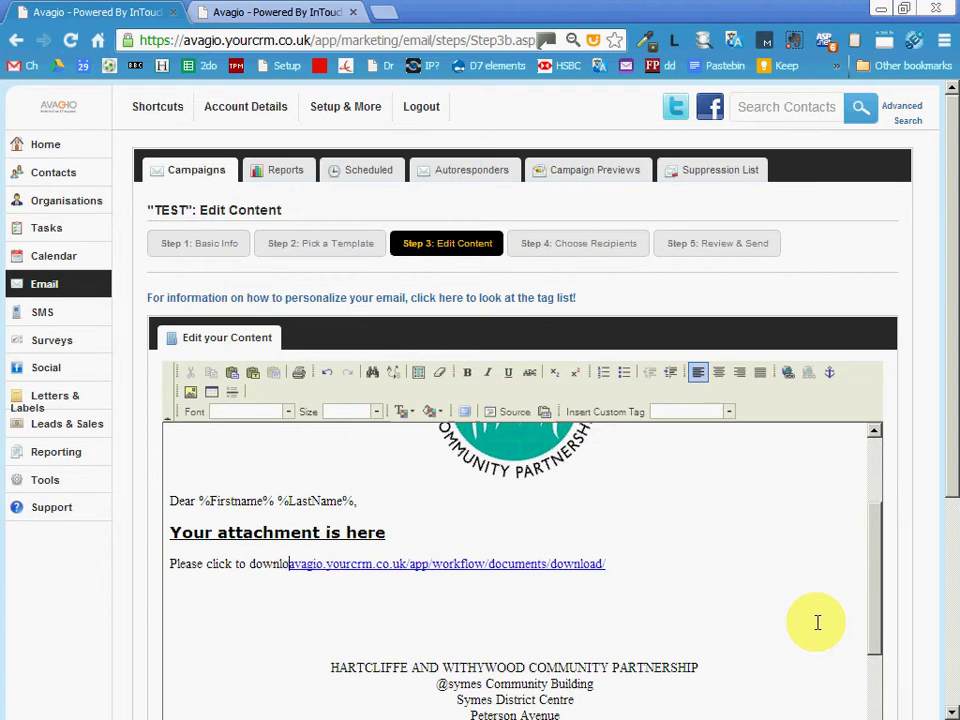
pyautogui.write('ad:')
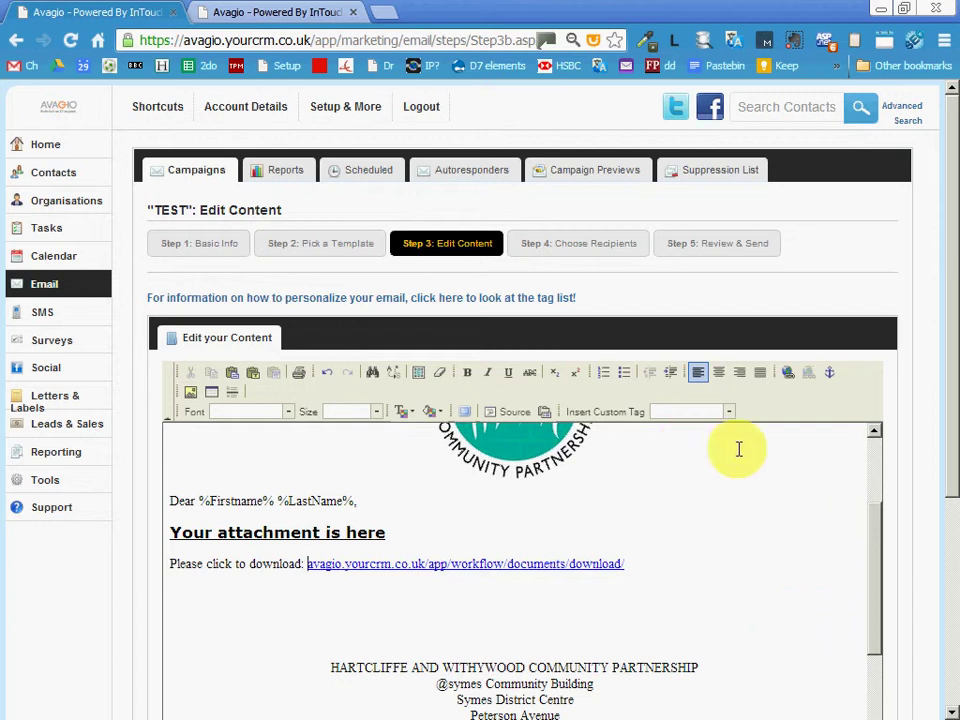
pyautogui.moveTo(953, 478); pyautogui.dragTo(936, 658)
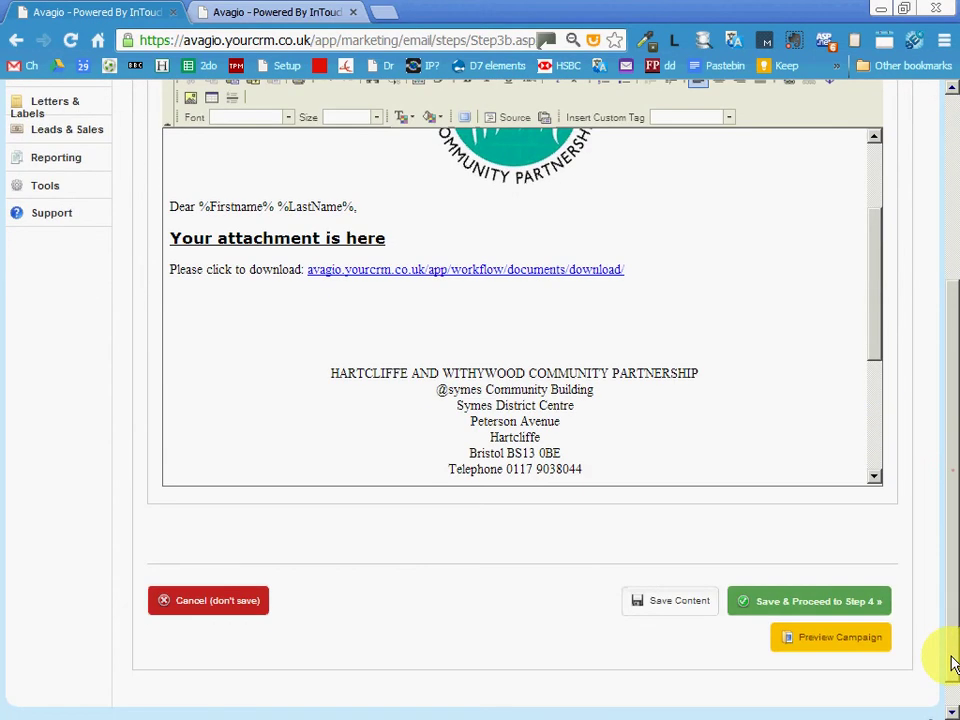
pyautogui.click(818, 604)
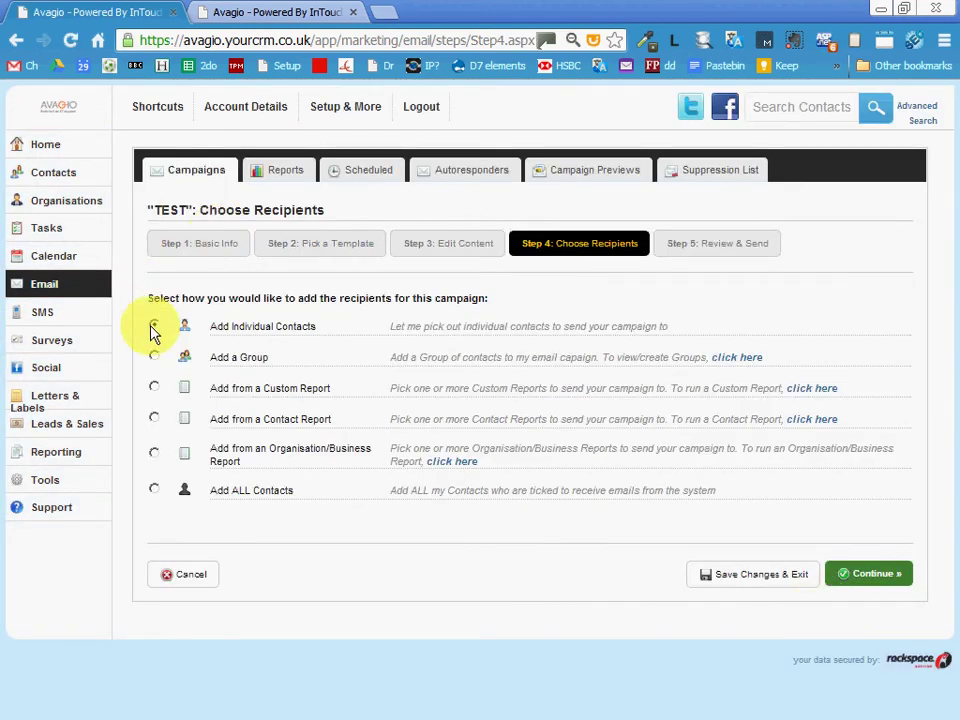
# Add recipients by group, filter the group names by "te", select TESTGROUP and confirm it for the campaign.
pyautogui.click(158, 358)
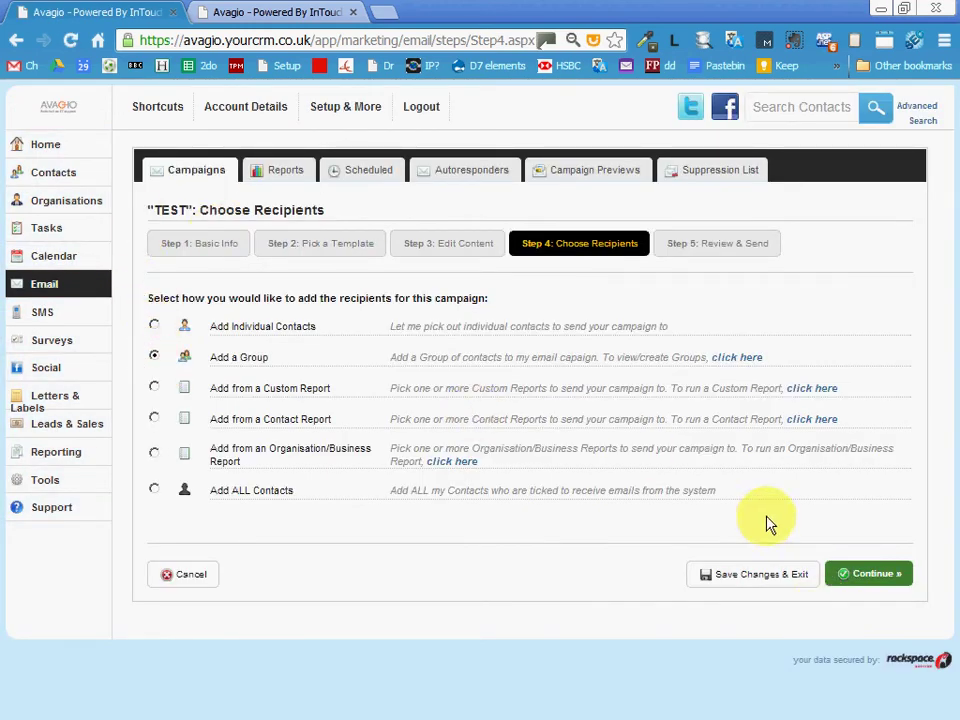
pyautogui.click(855, 573)
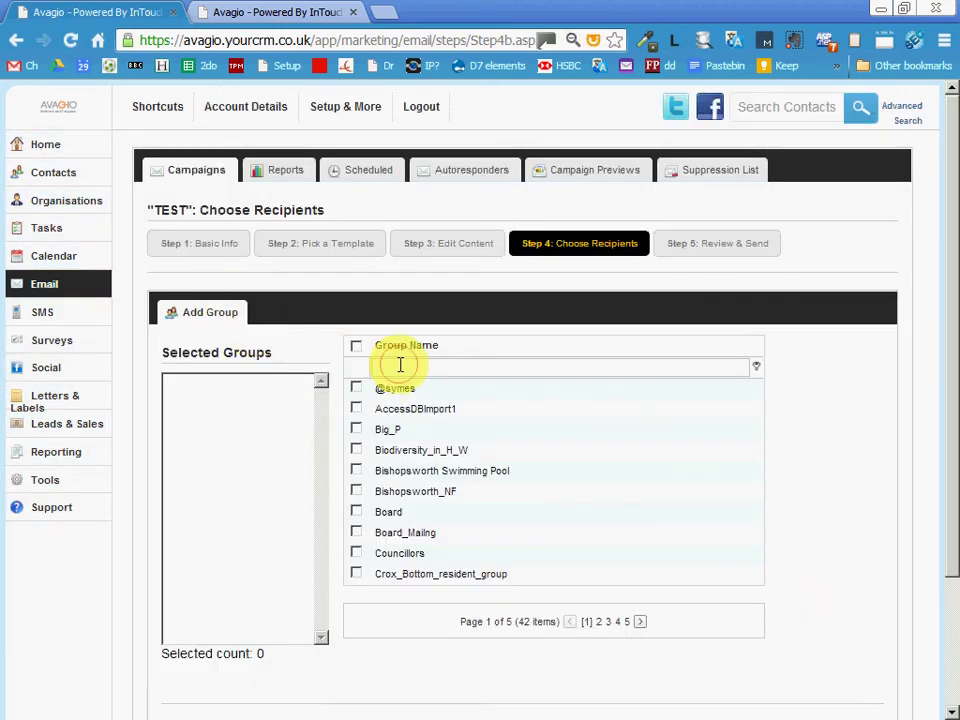
pyautogui.click(400, 366)
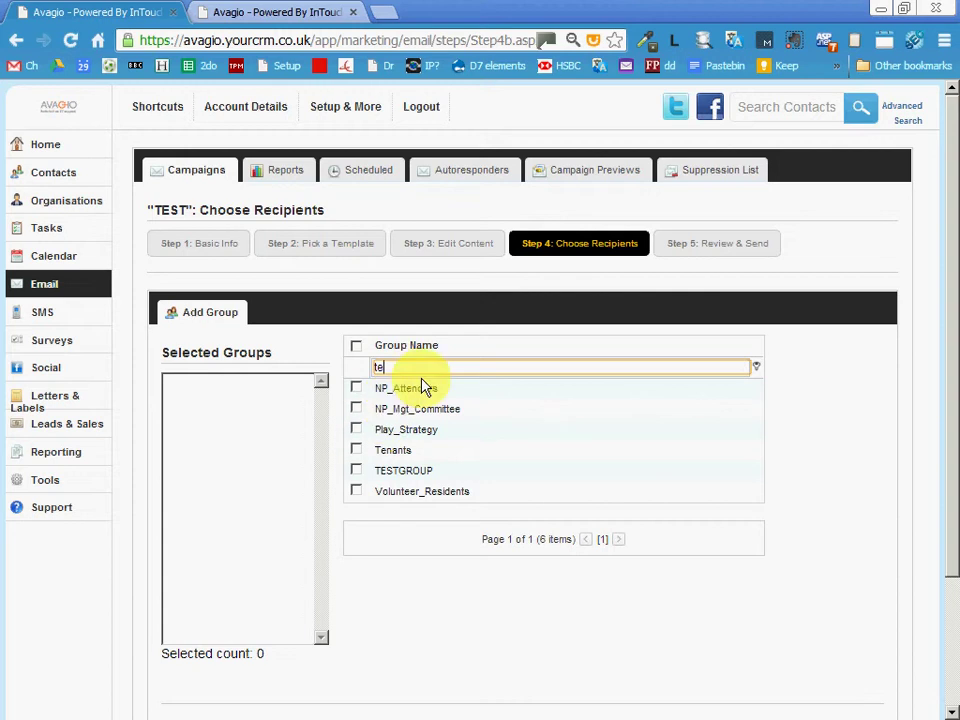
pyautogui.click(357, 470)
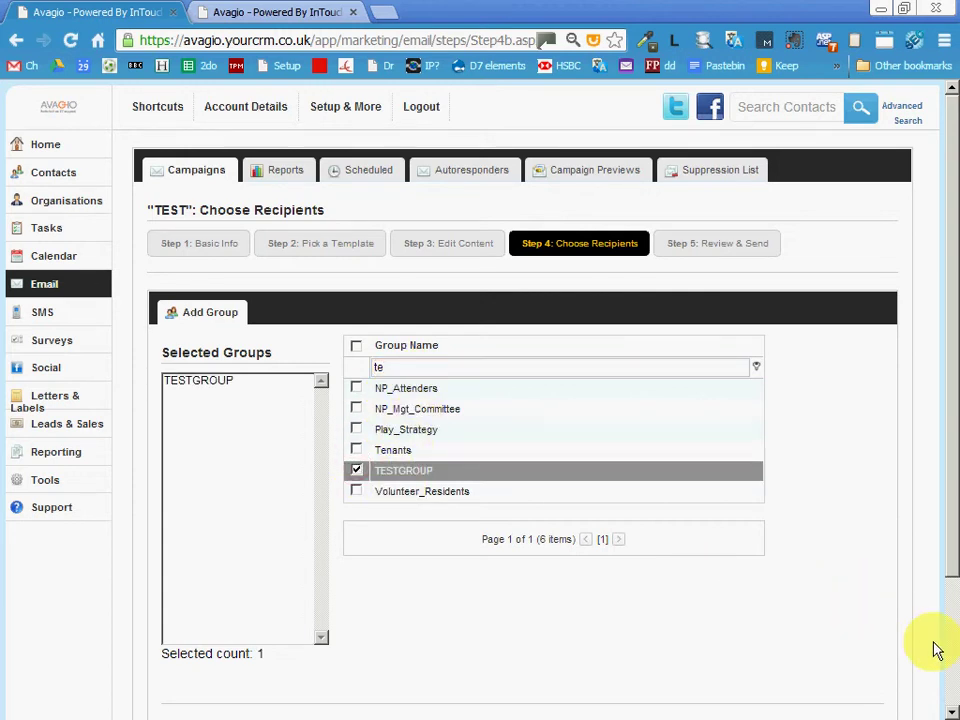
pyautogui.click(953, 668)
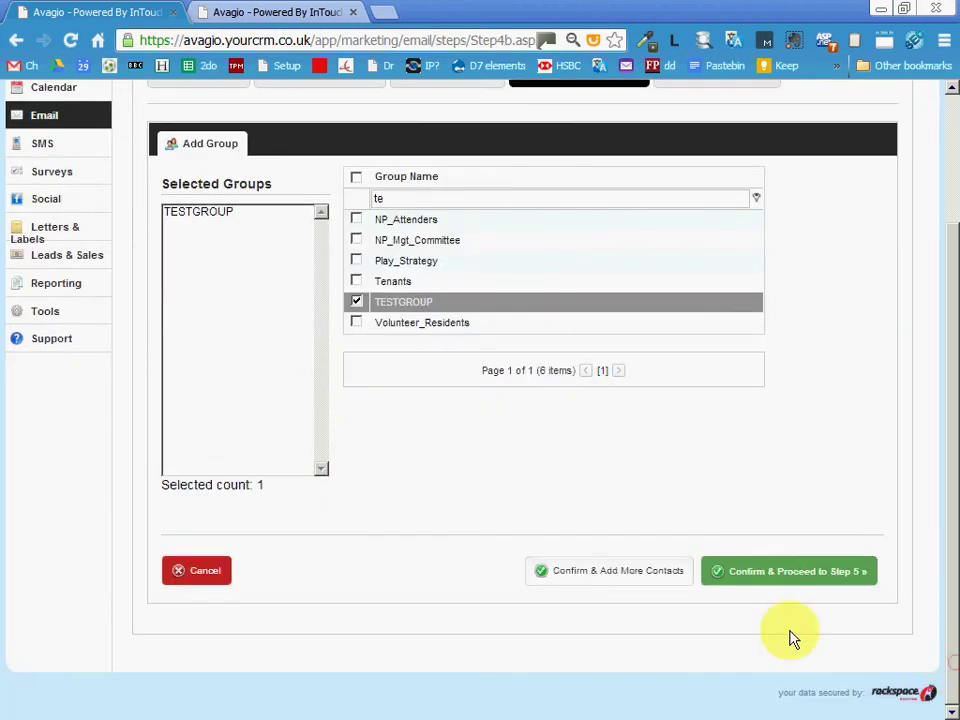
pyautogui.click(805, 580)
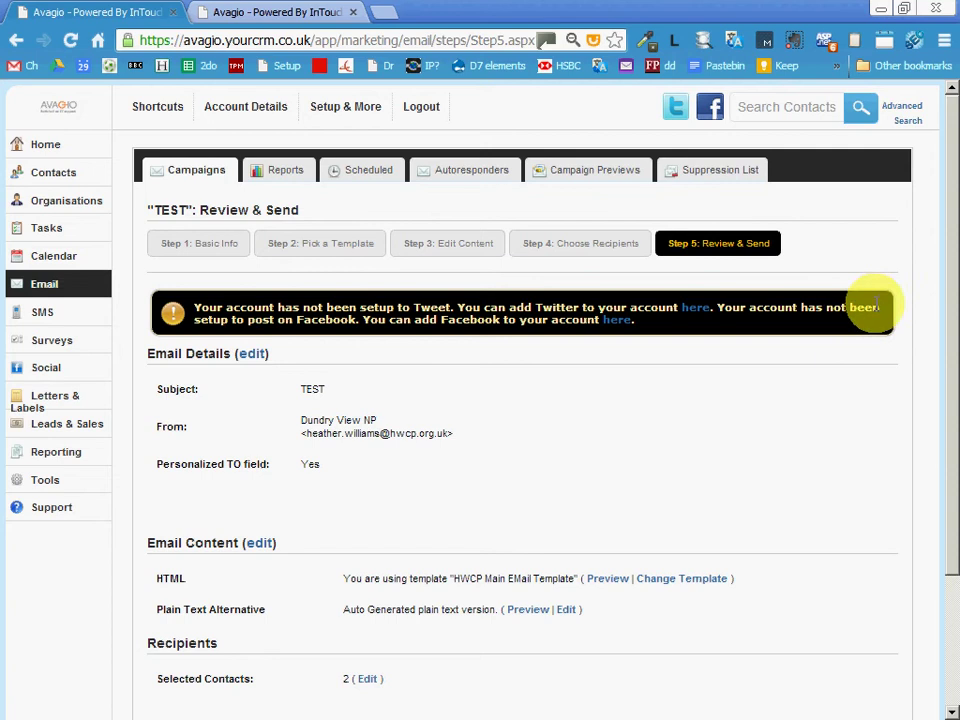
# Review the campaign summary and recipients, skip the test email, and send the campaign straight away.
pyautogui.moveTo(953, 337); pyautogui.dragTo(452, 523)
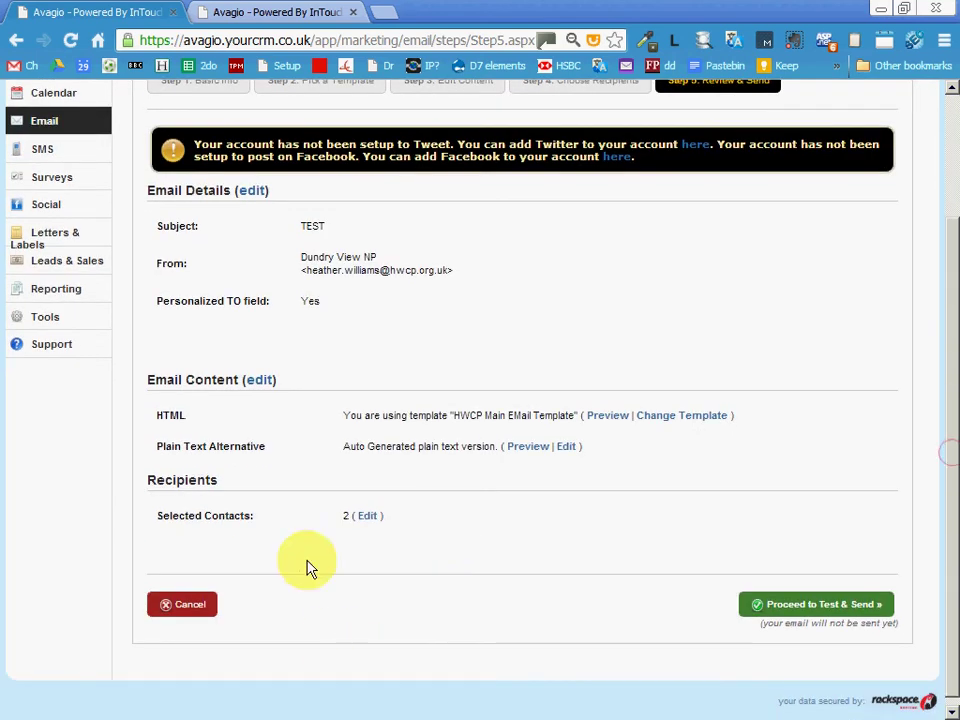
pyautogui.doubleClick(346, 515)
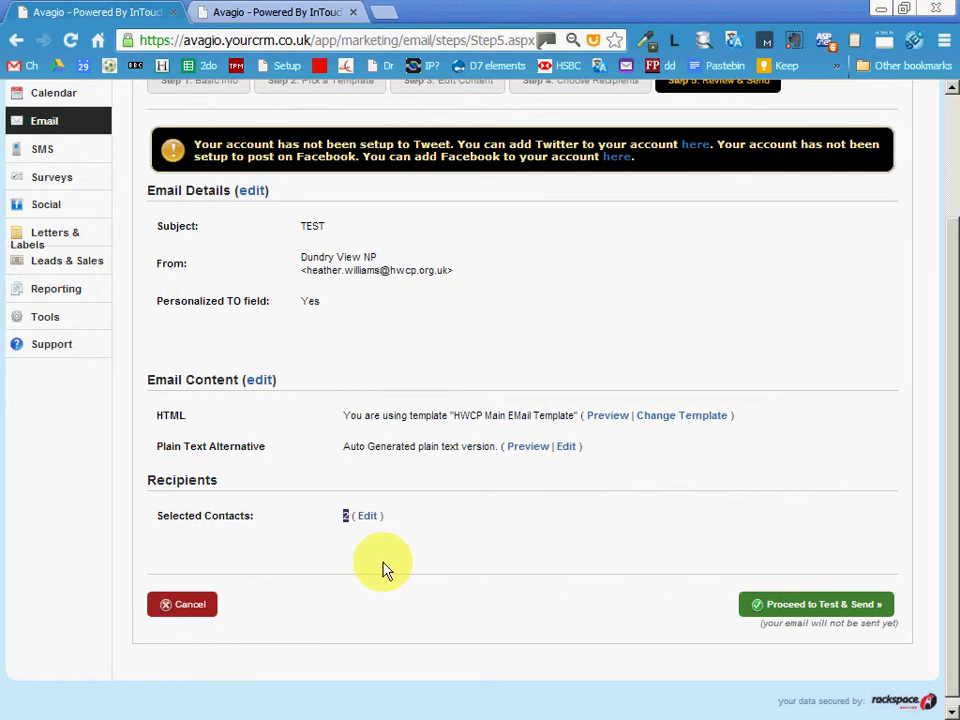
pyautogui.click(797, 607)
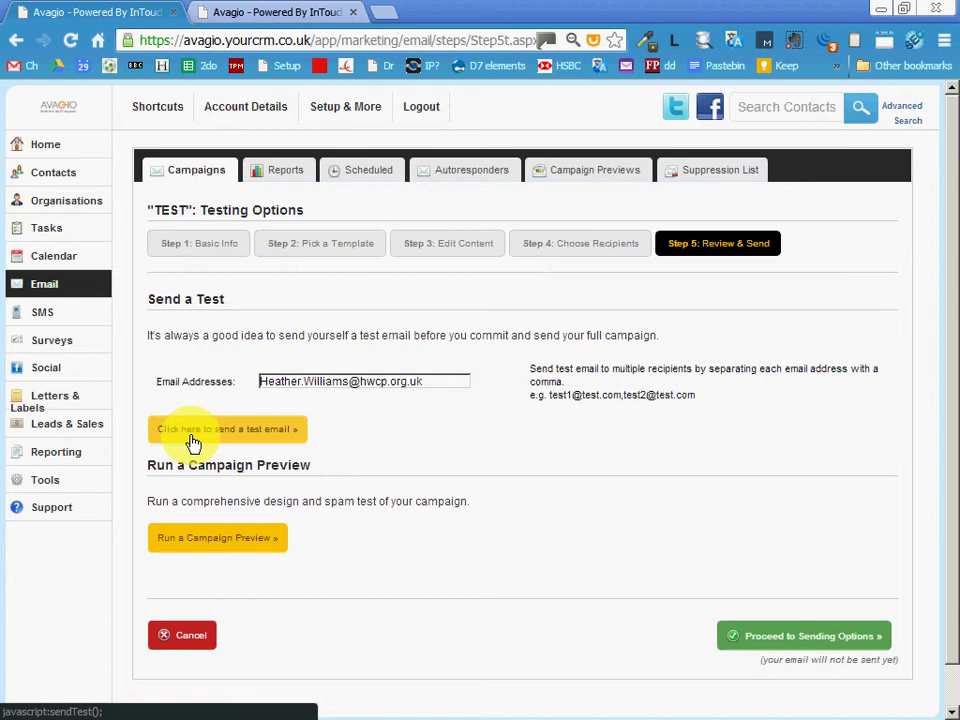
pyautogui.click(750, 637)
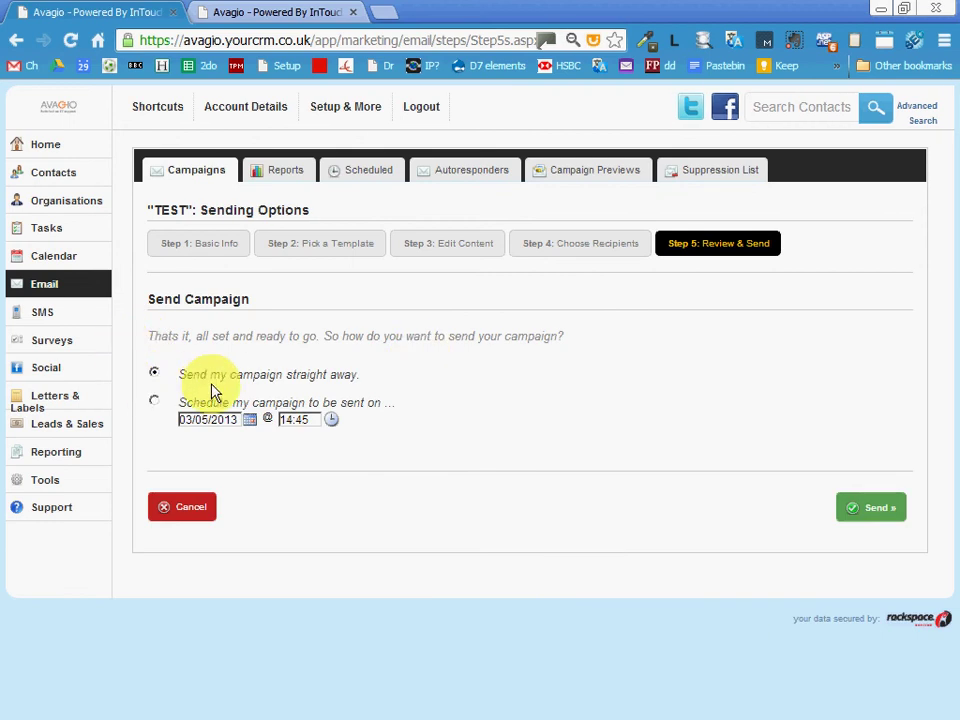
pyautogui.click(881, 522)
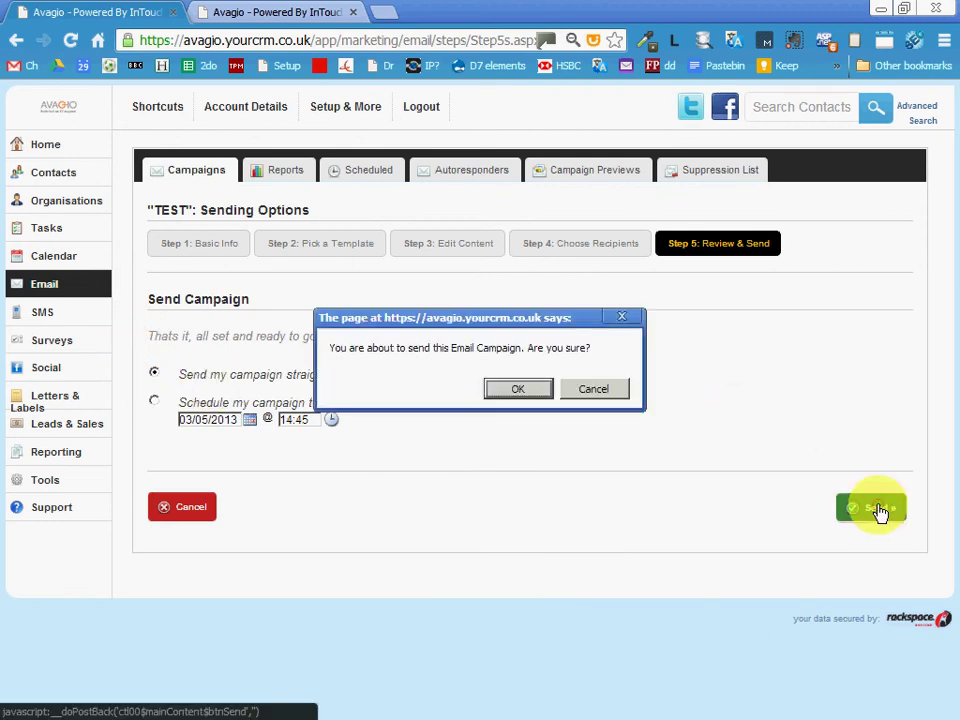
pyautogui.click(530, 396)
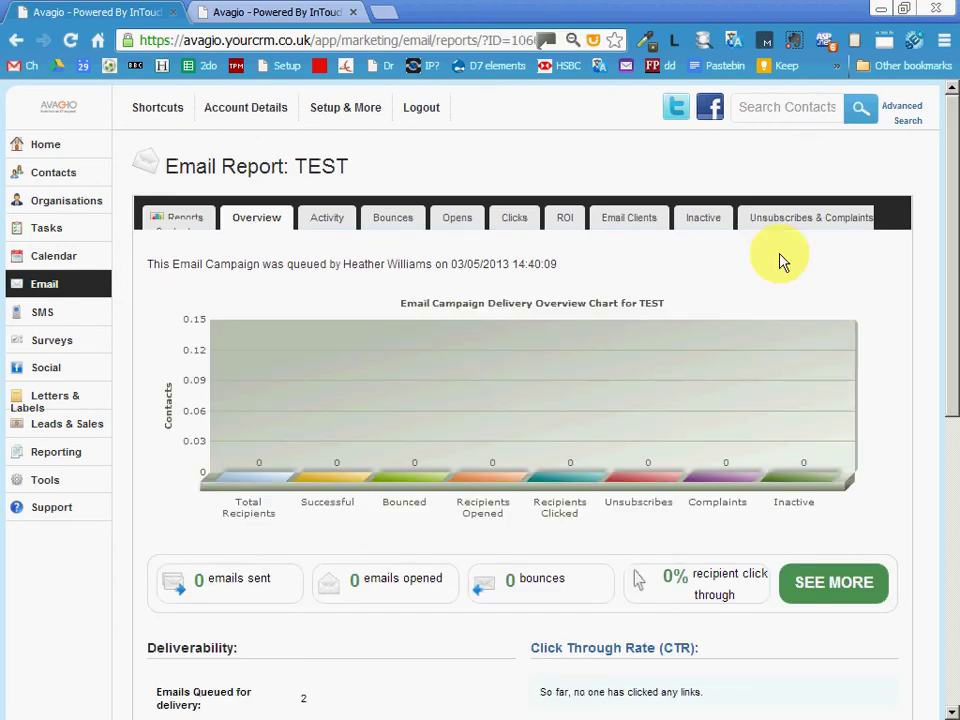
# Open Gmail in a new browser tab, refresh the inbox and open the TEST email from Dundry View NP.
pyautogui.click(393, 12)
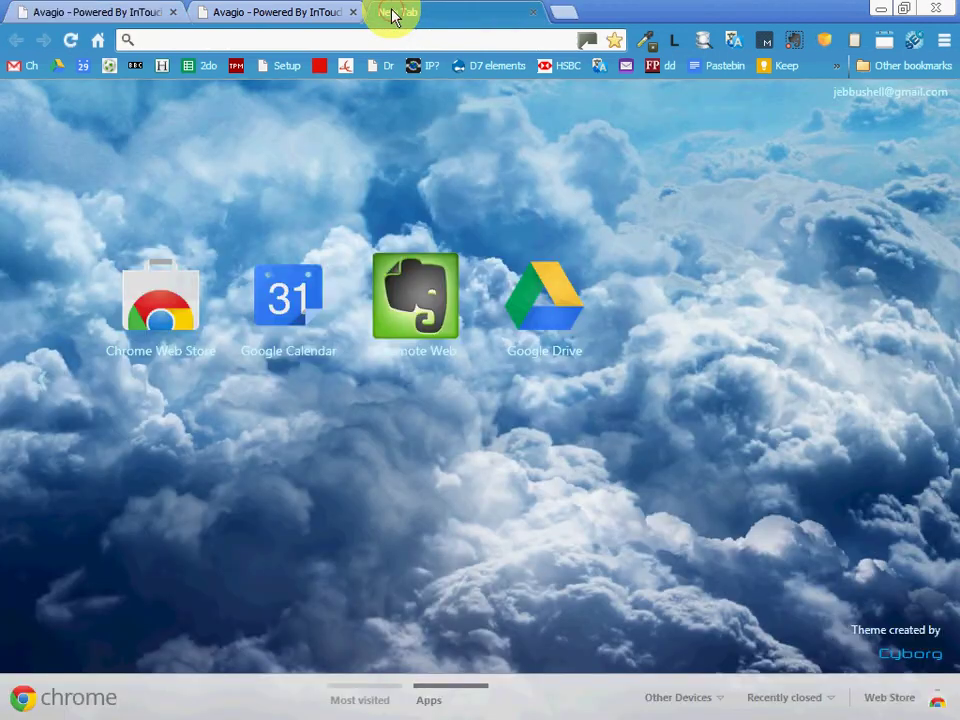
pyautogui.click(14, 67)
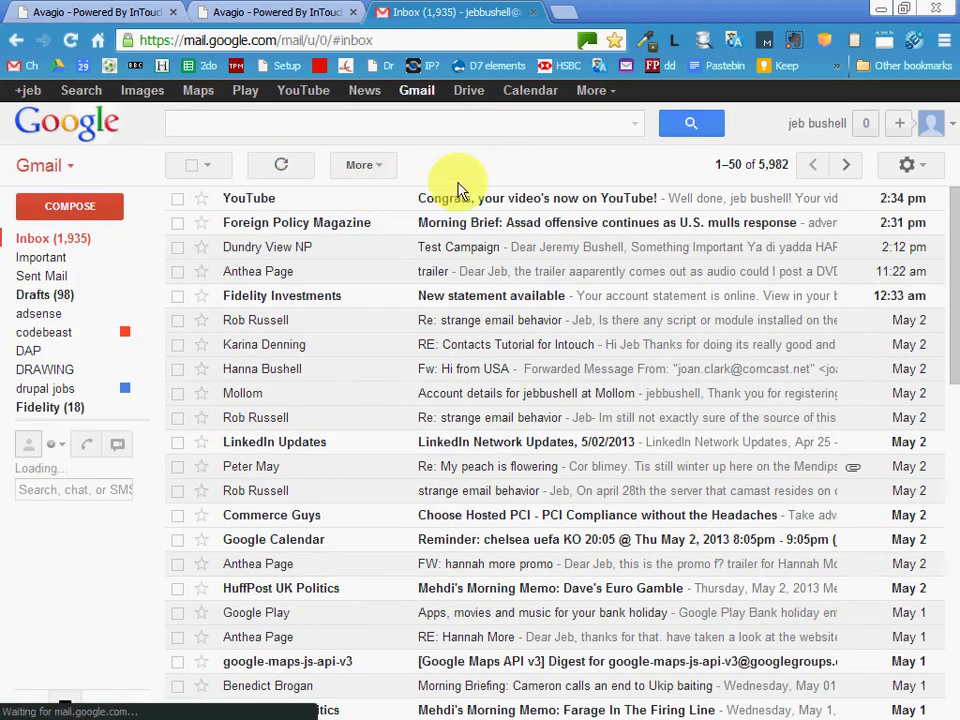
pyautogui.click(270, 167)
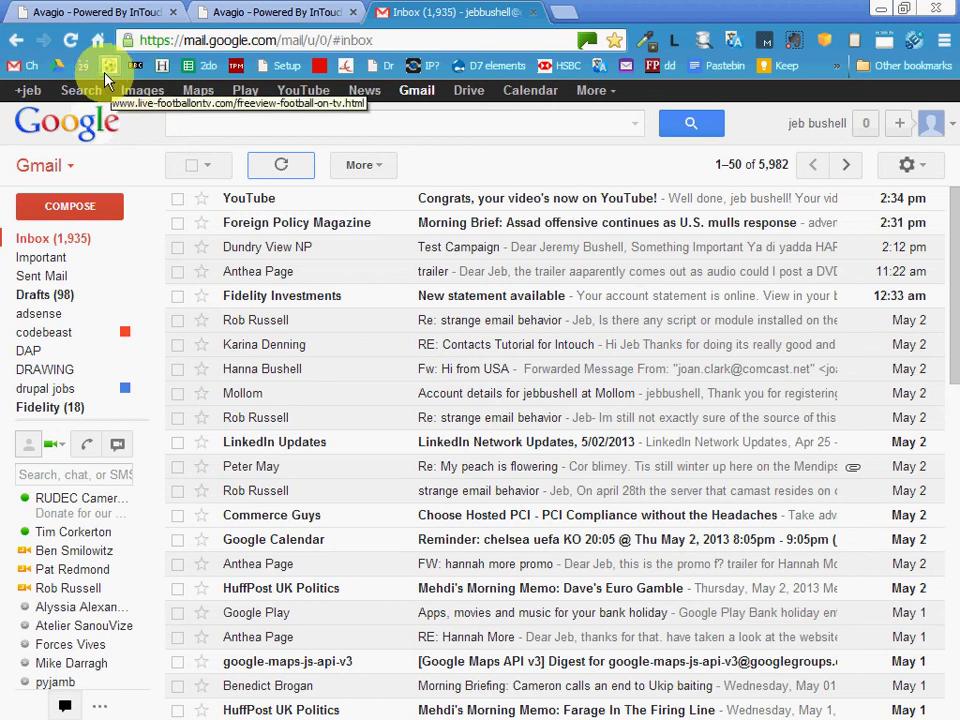
pyautogui.click(70, 42)
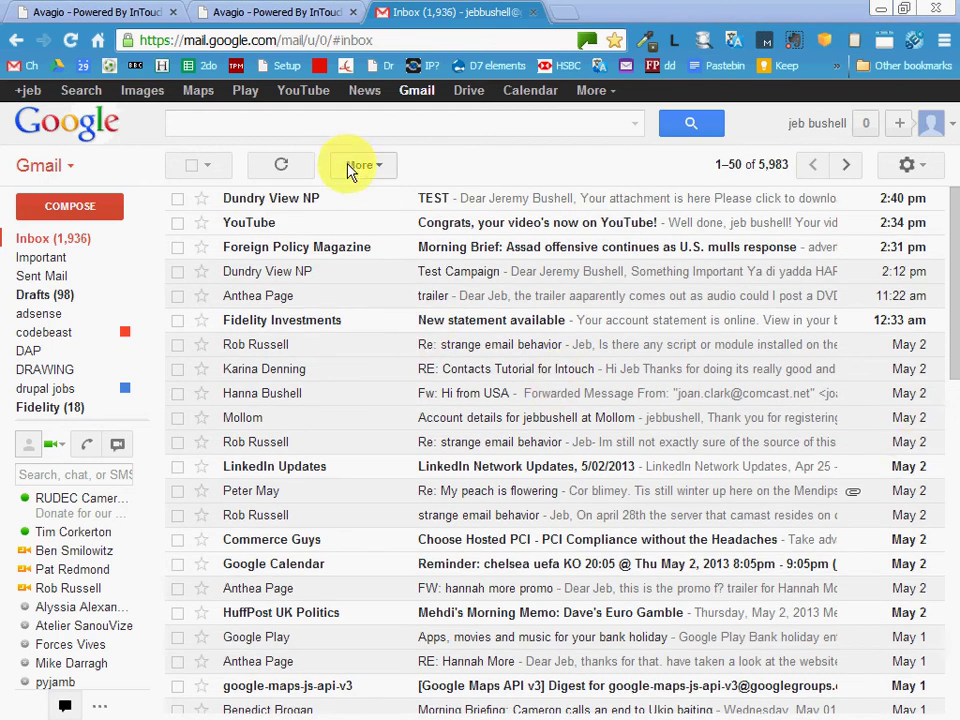
pyautogui.click(312, 199)
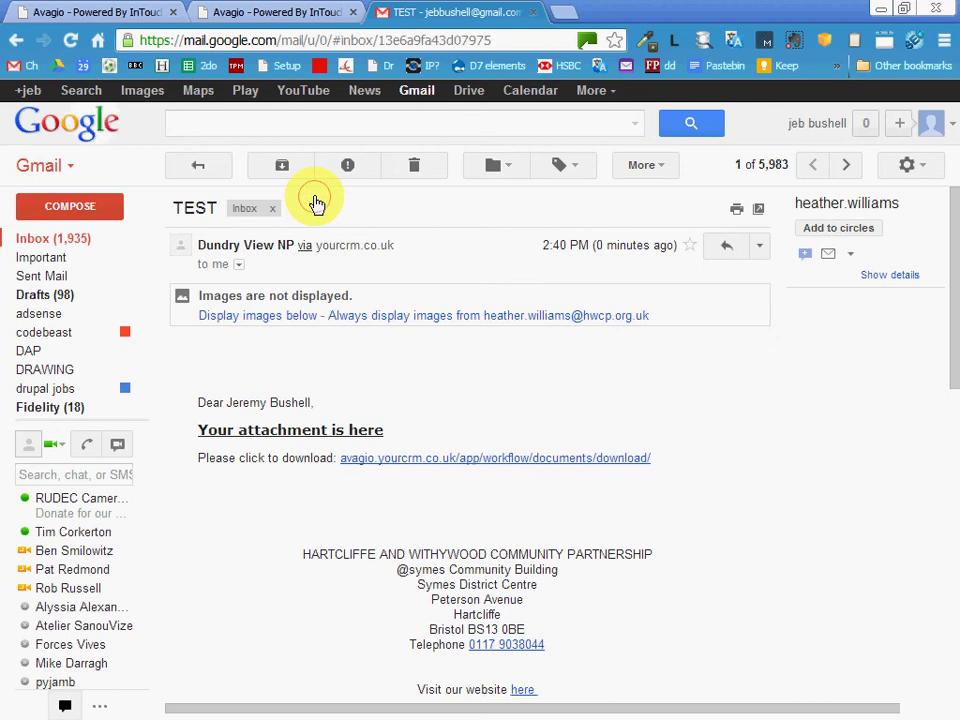
# Try the download link in the received email, cancel saving the Word document and close the Gmail tab.
pyautogui.click(396, 468)
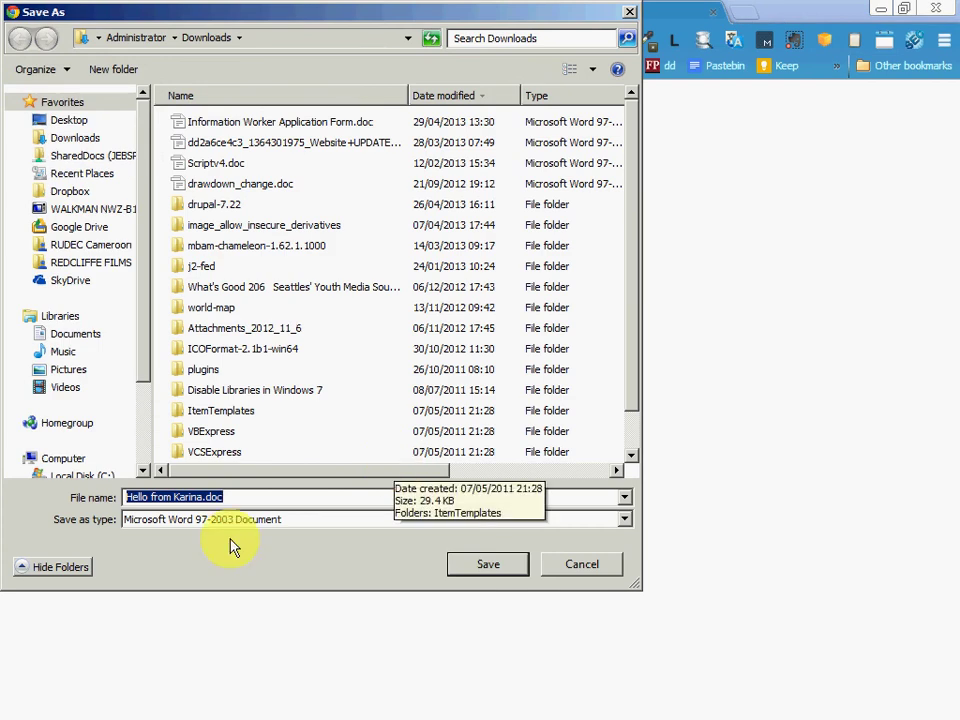
pyautogui.click(568, 572)
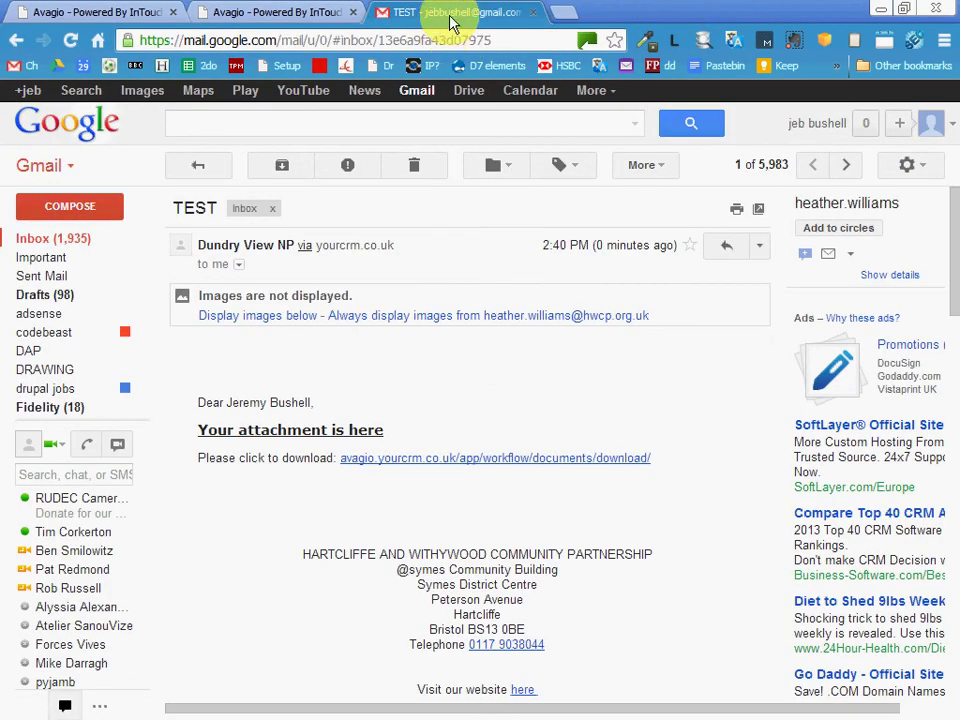
pyautogui.click(533, 12)
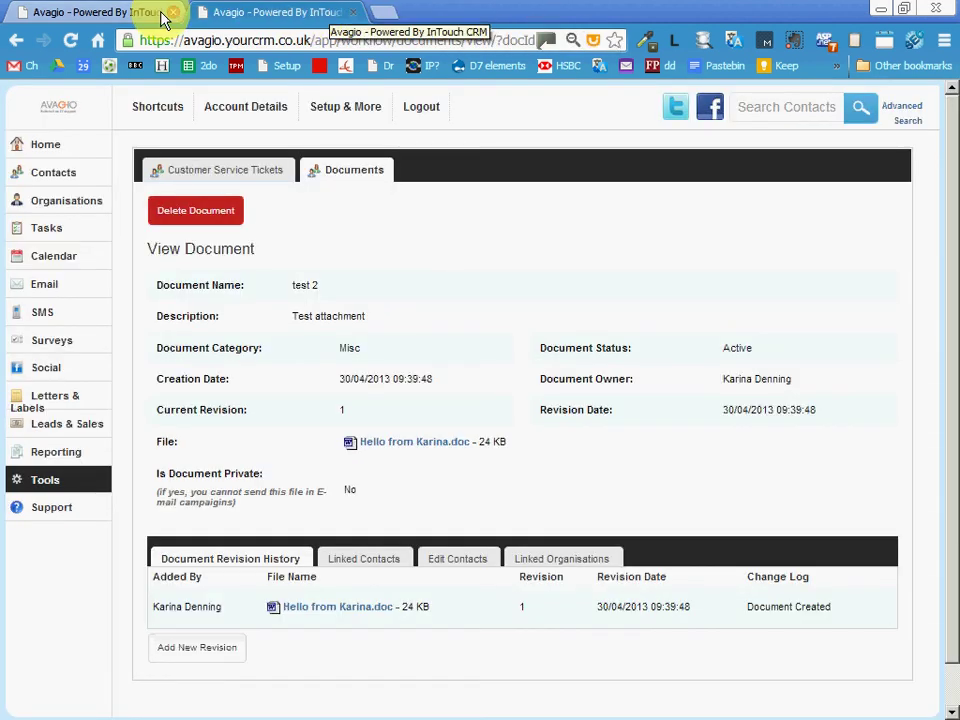
# Return to the TEST campaign's email report and reload it to check the updated delivery statistics.
pyautogui.click(127, 13)
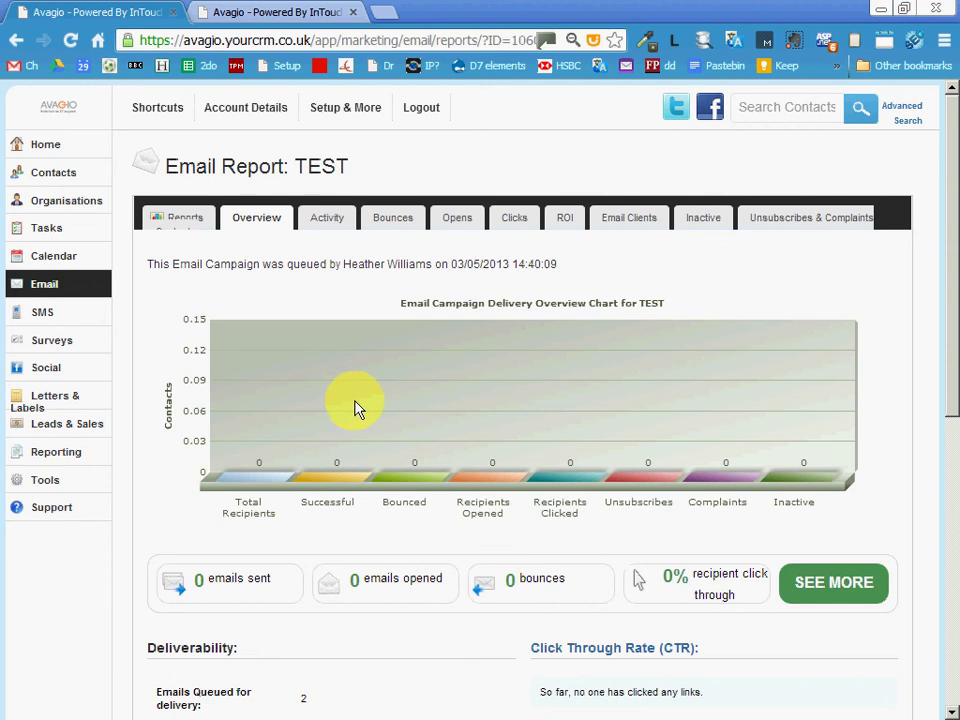
pyautogui.click(123, 14)
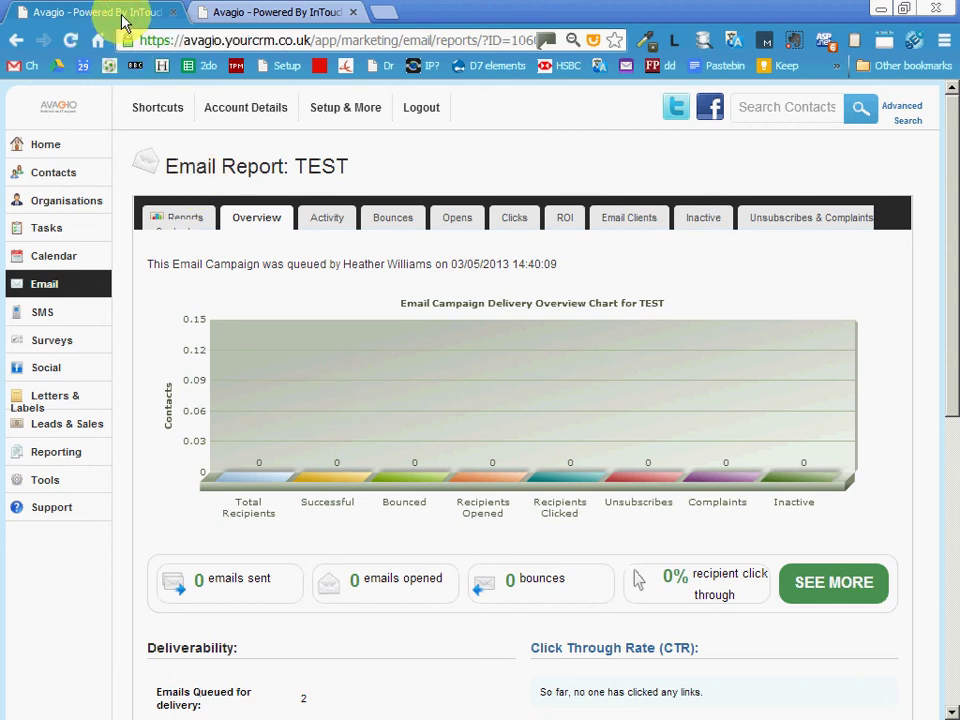
pyautogui.press('F5')
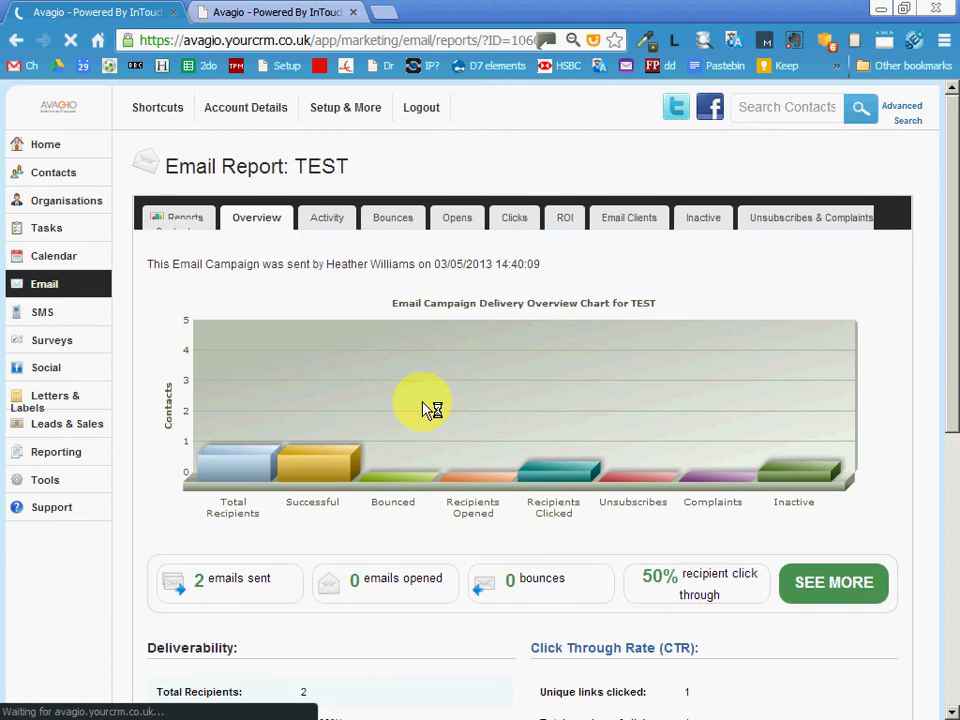